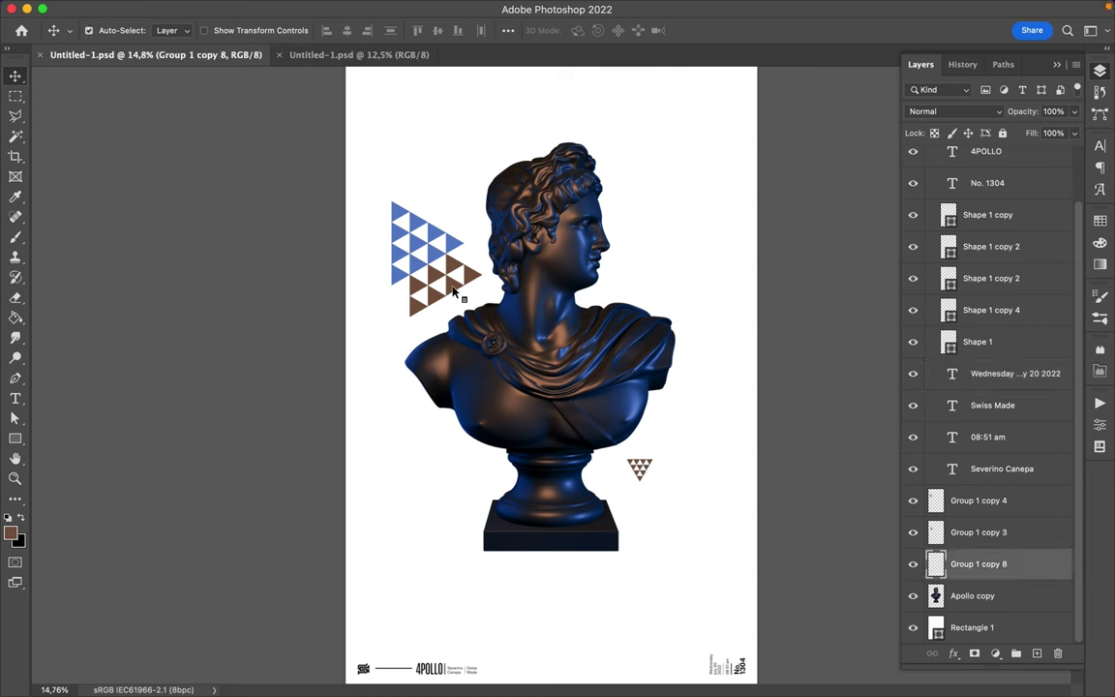
- Raise the Apollo copy layer and draw a white rectangle over the bust's left half
drag(972, 595, 939, 150)
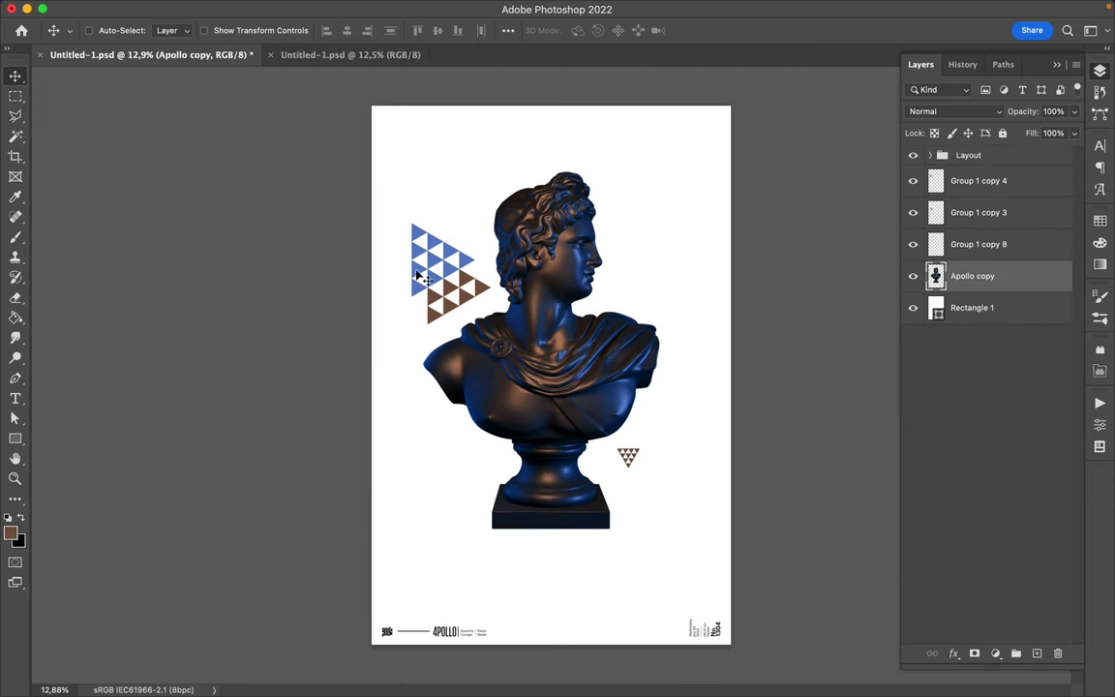
key(m)
click(14, 438)
drag(423, 175, 548, 610)
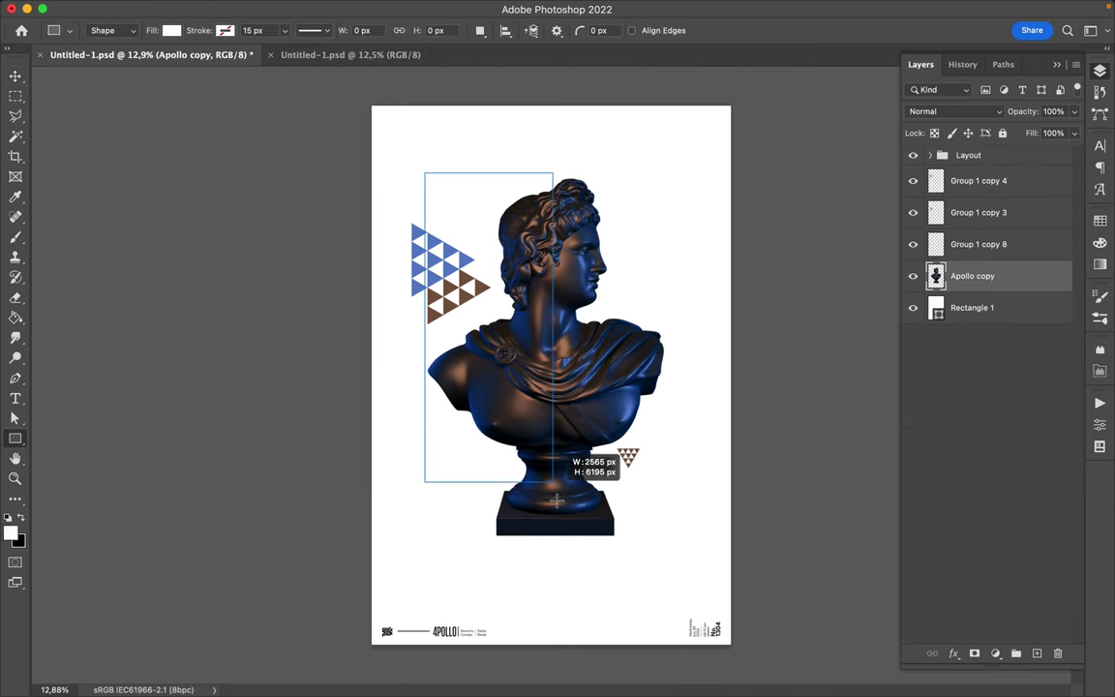
- Draw a vertical Pen line with a brown-to-blue gradient stroke 45 px wide
key(p)
click(552, 163)
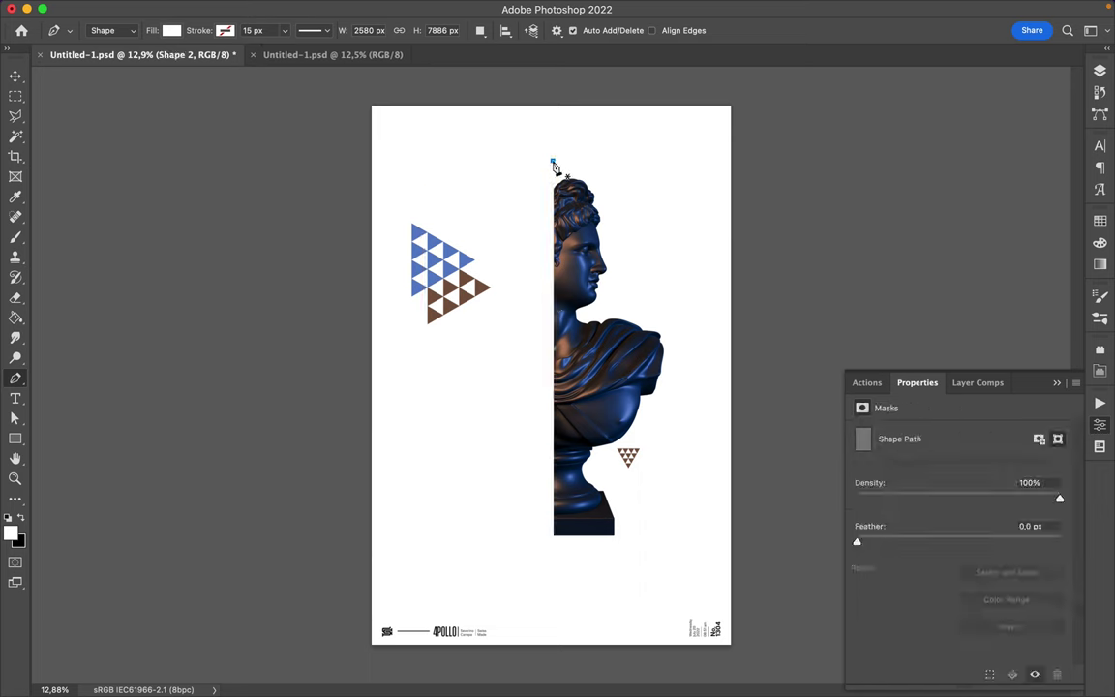
click(553, 567)
key(a)
click(231, 30)
click(248, 60)
click(188, 115)
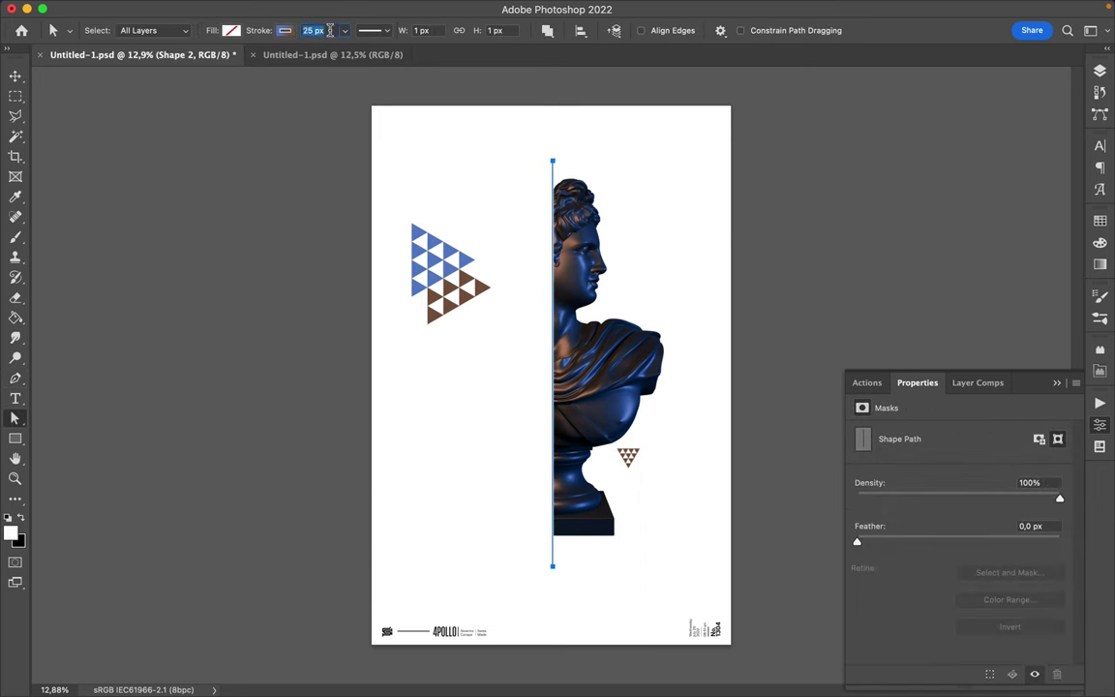
text(45)
click(705, 382)
click(584, 181)
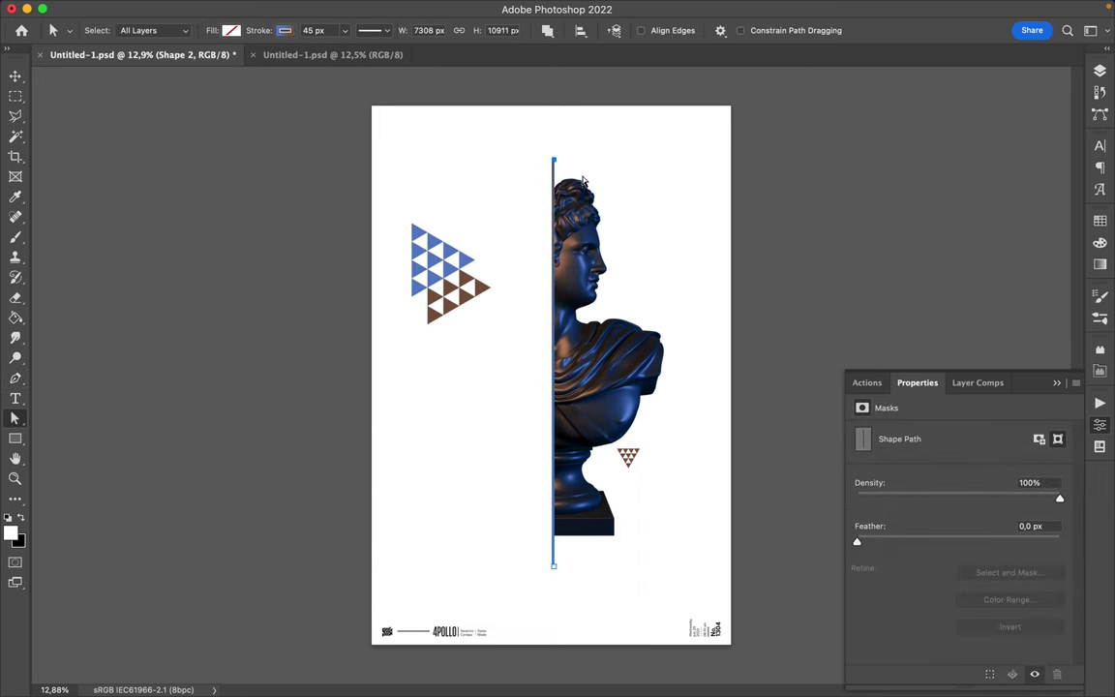
- Shift the triangle pattern up-right and duplicate the small triangle group to the right
key(v)
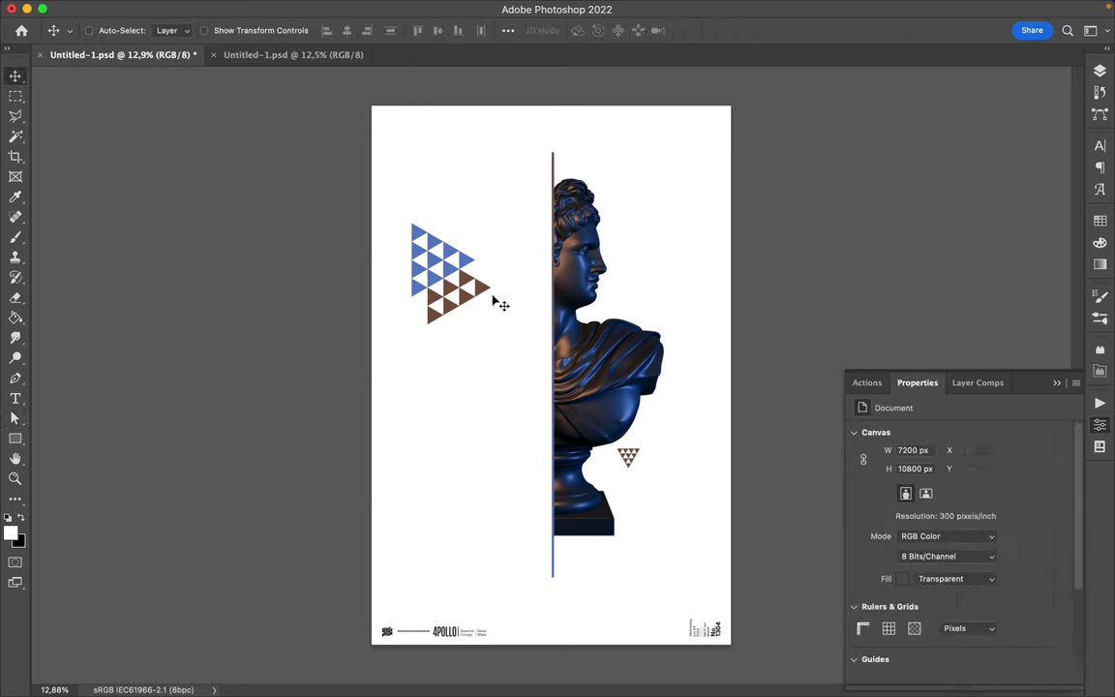
drag(489, 291, 528, 261)
drag(630, 465, 650, 484)
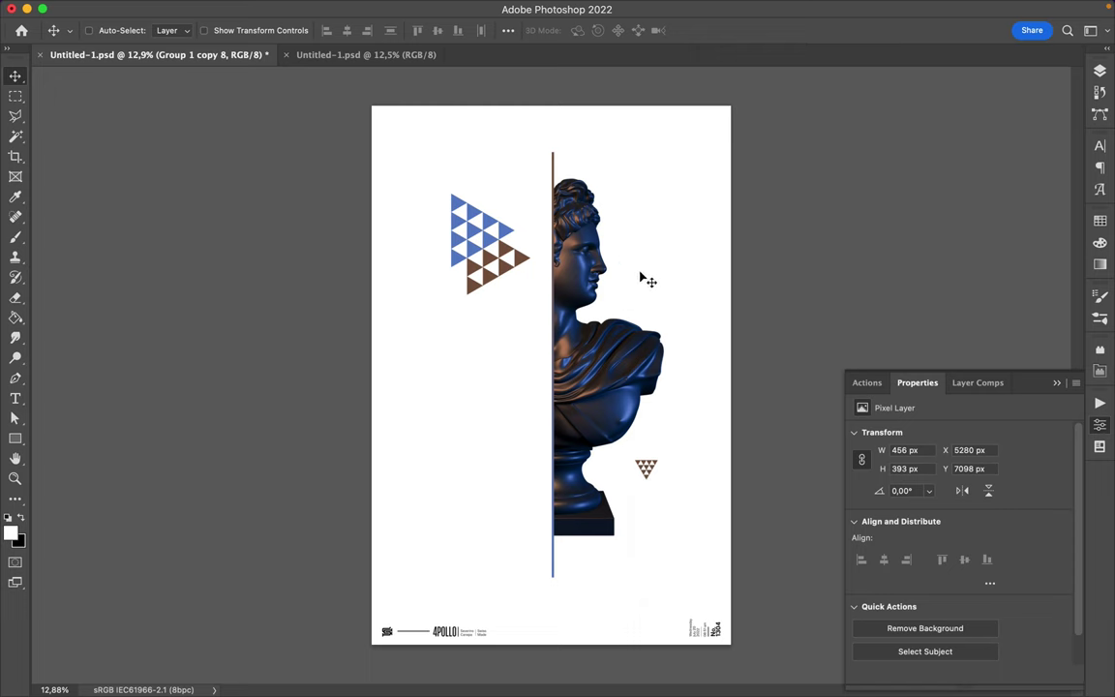
click(553, 176)
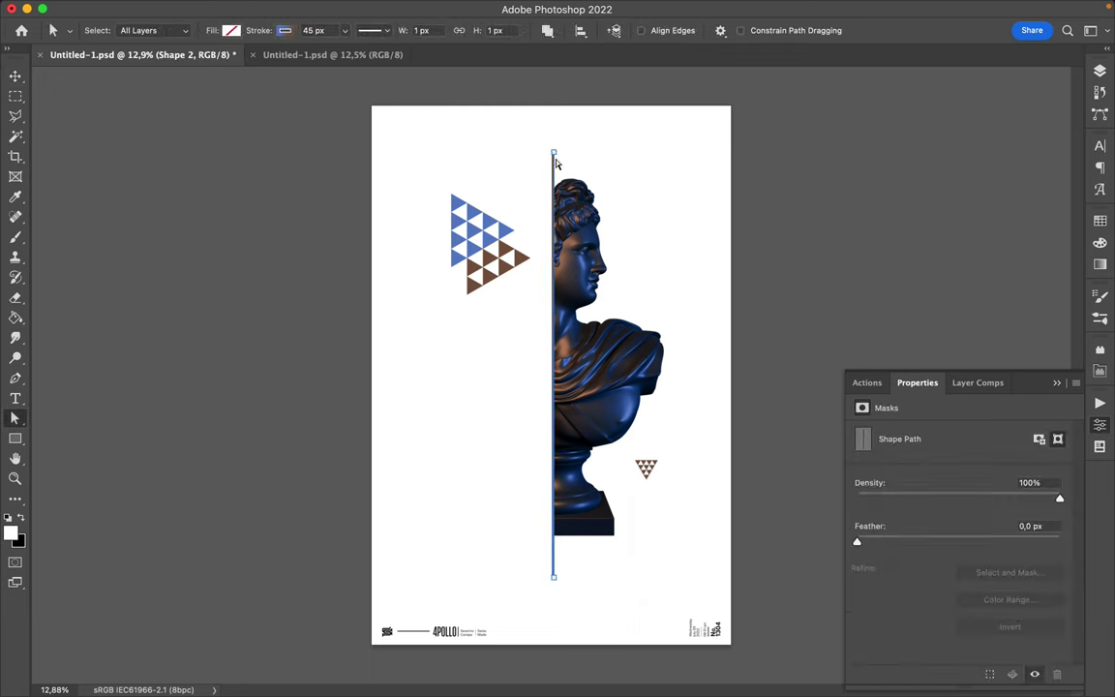
- Draw Rectangle 3 across the dividing line, place it below Apollo copy, and shift it left
key(u)
mouse_move(517, 224)
mouse_down()
mouse_move(644, 249)
mouse_move(643, 264)
mouse_up()
key(Escape)
key(v)
click(1100, 72)
drag(973, 276, 987, 386)
key(a)
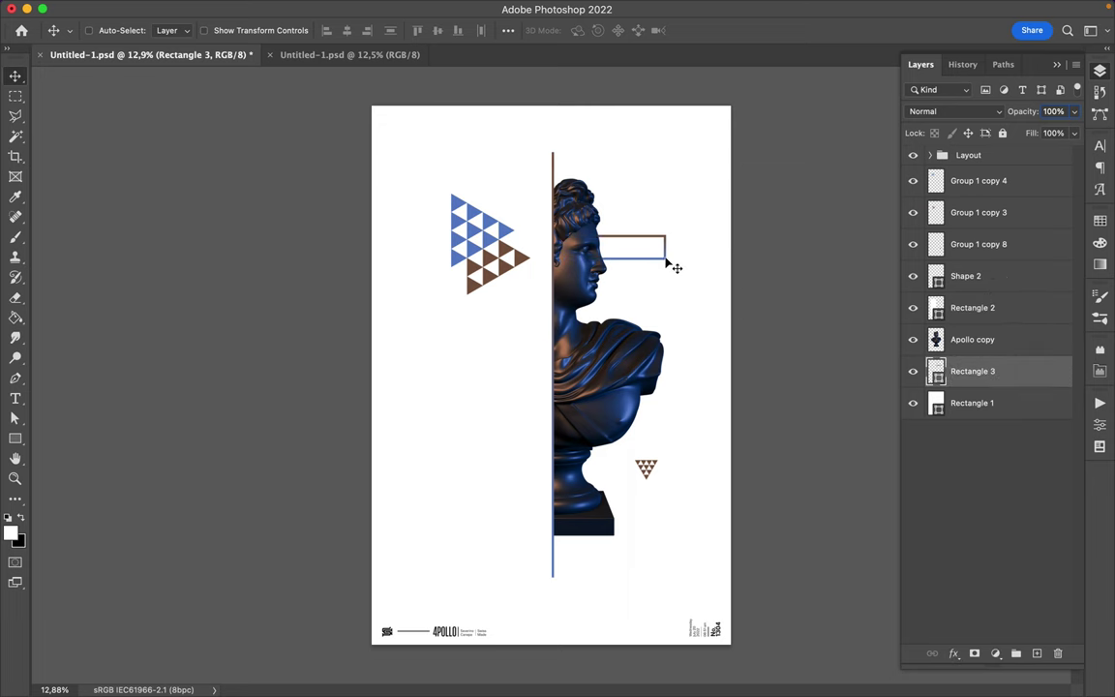
key(v)
drag(667, 263, 640, 269)
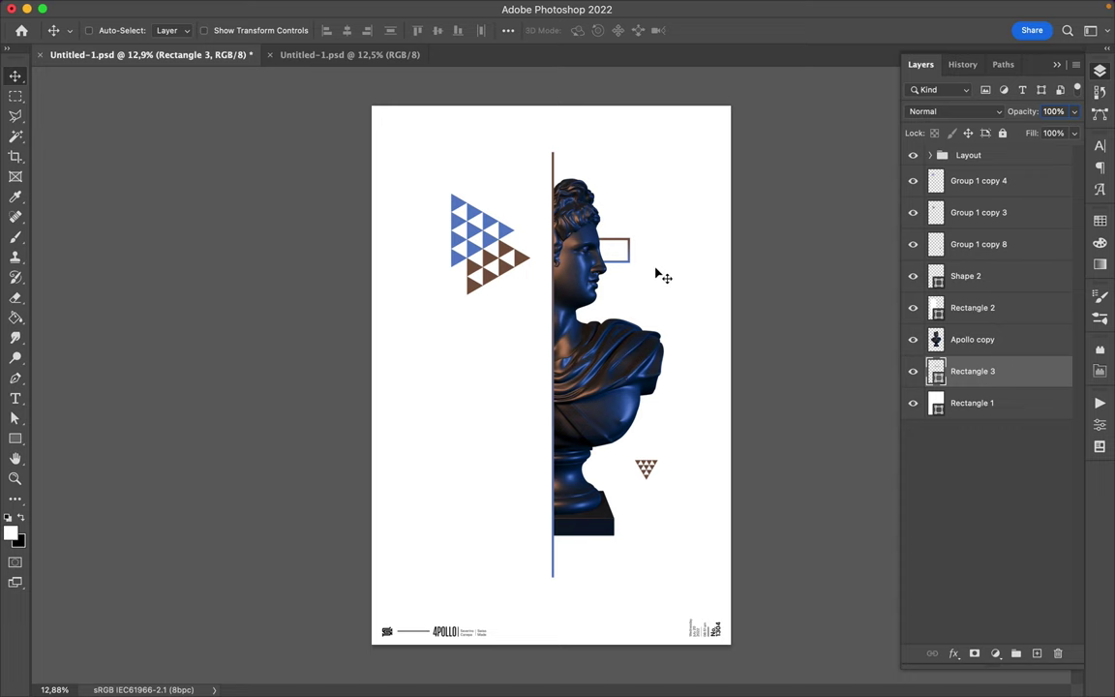
- Draw a short horizontal Pen line beside the face and copy it just below
key(p)
click(660, 276)
key(v)
key(p)
click(651, 268)
key(v)
mouse_move(647, 274)
mouse_down()
mouse_move(663, 276)
mouse_move(661, 291)
mouse_up()
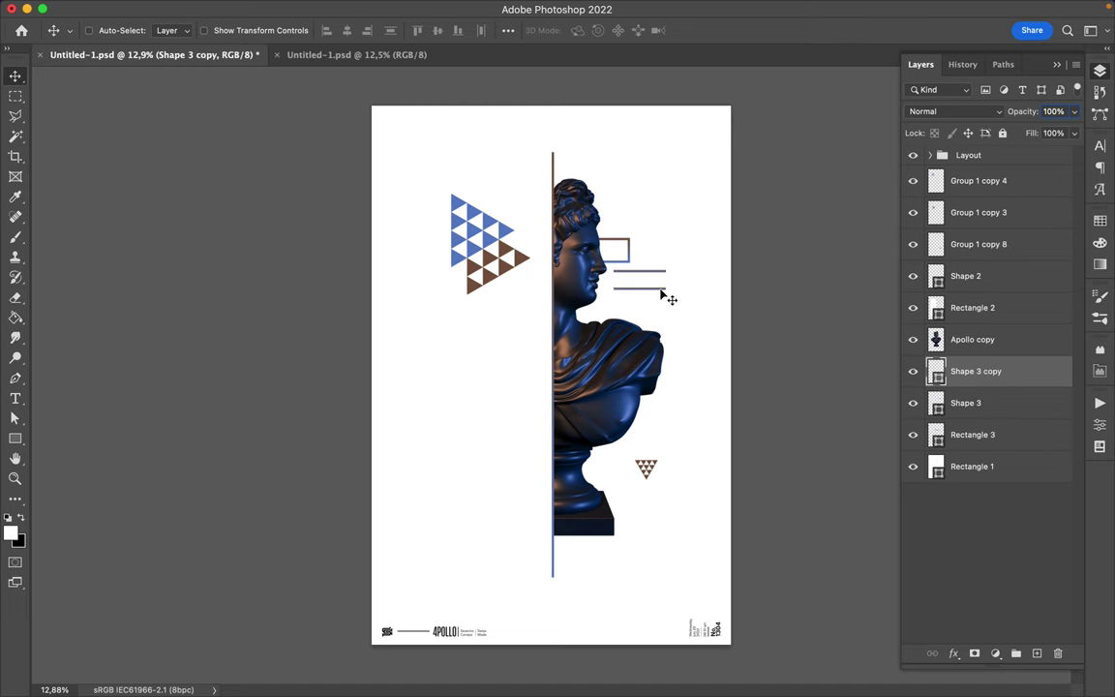
- Stretch Rectangle 3's right edge further right
key(a)
double_click(629, 245)
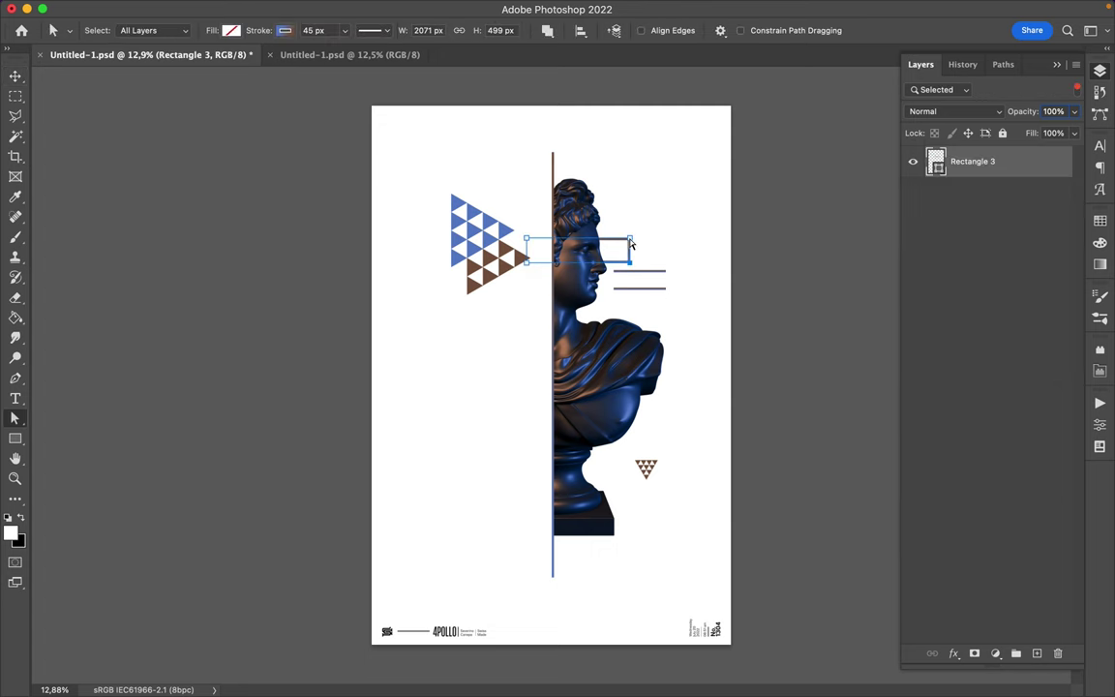
key(v)
key(a)
mouse_move(631, 250)
mouse_down()
mouse_move(647, 250)
mouse_move(659, 301)
mouse_up()
click(17, 80)
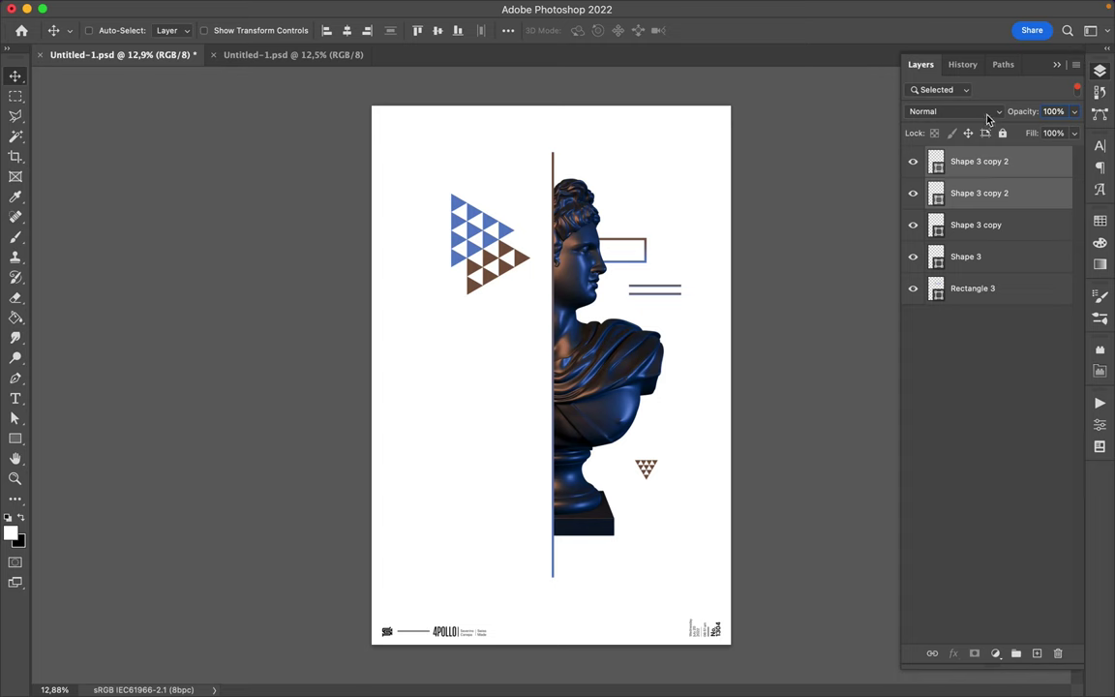
- Move the Shape 3 copy 2 lines above Apollo copy near the base, and shorten Rectangle 3
drag(987, 372, 968, 293)
drag(546, 524, 557, 496)
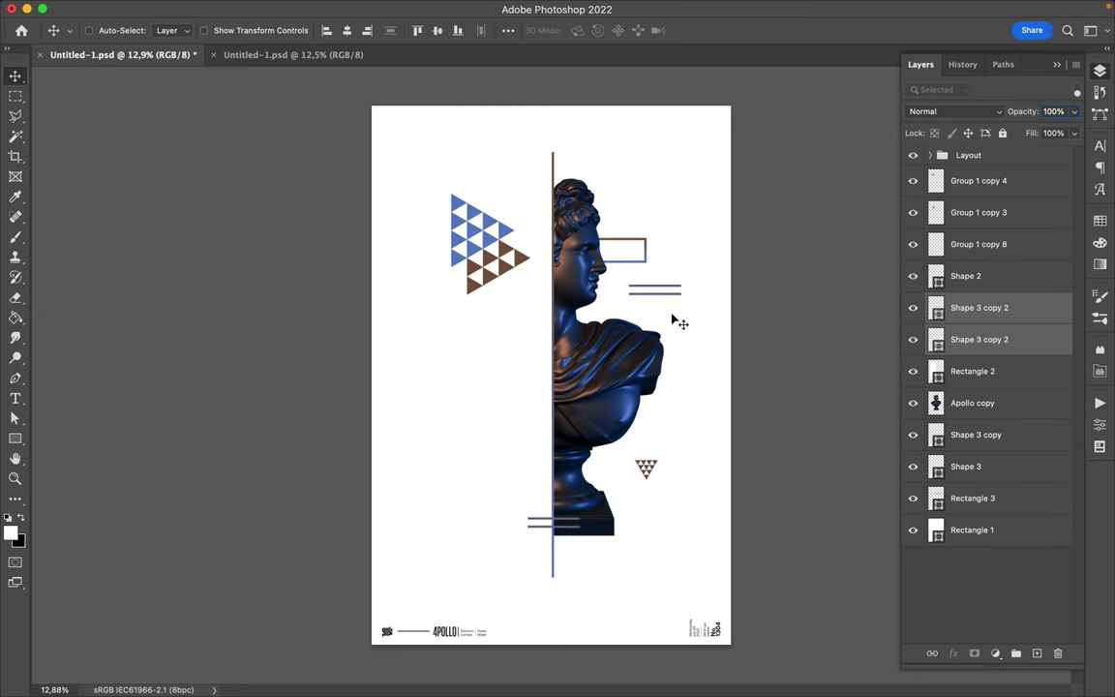
click(590, 242)
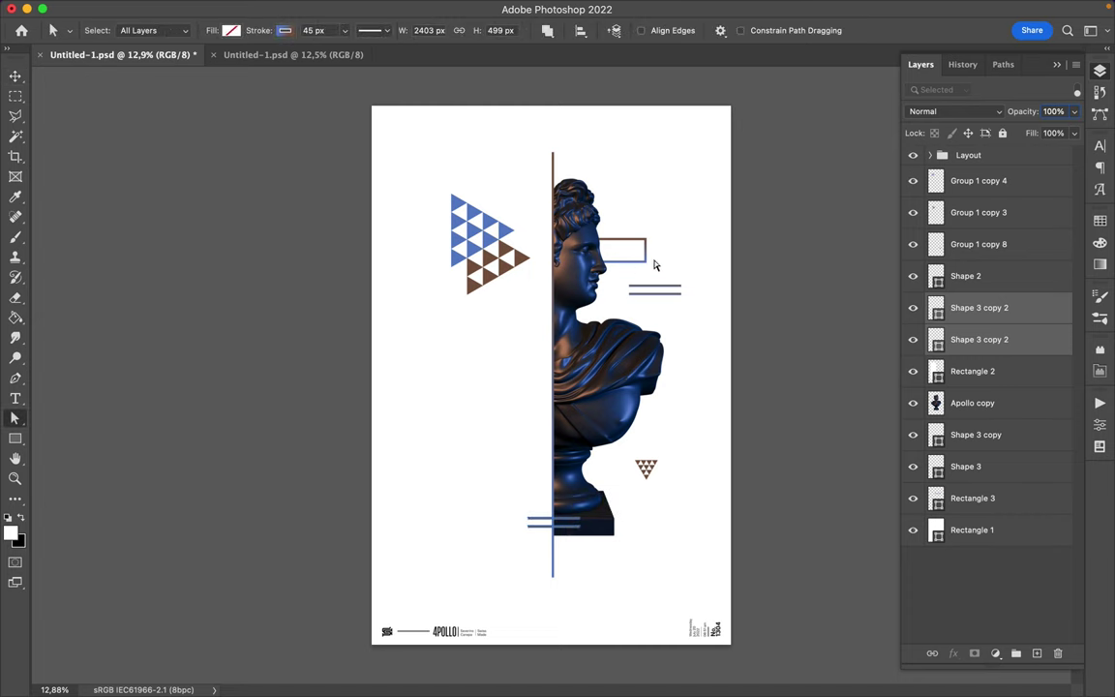
right_click(14, 418)
click(77, 418)
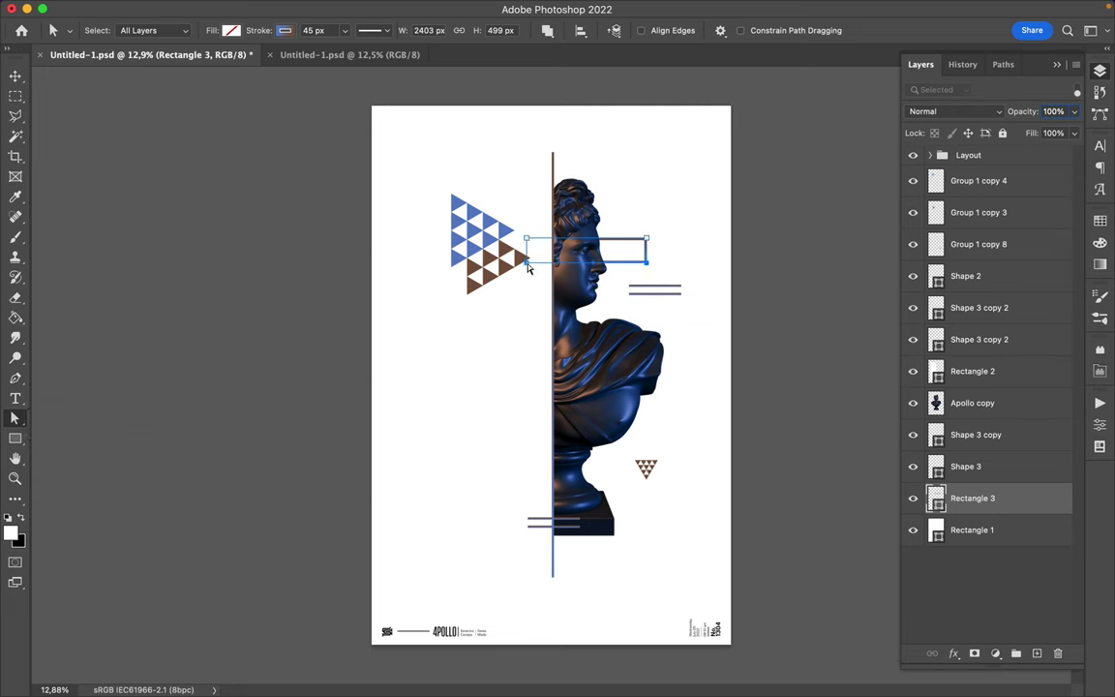
drag(529, 253, 530, 262)
- Nudge both triangle pattern groups slightly to a new position
click(704, 222)
key(v)
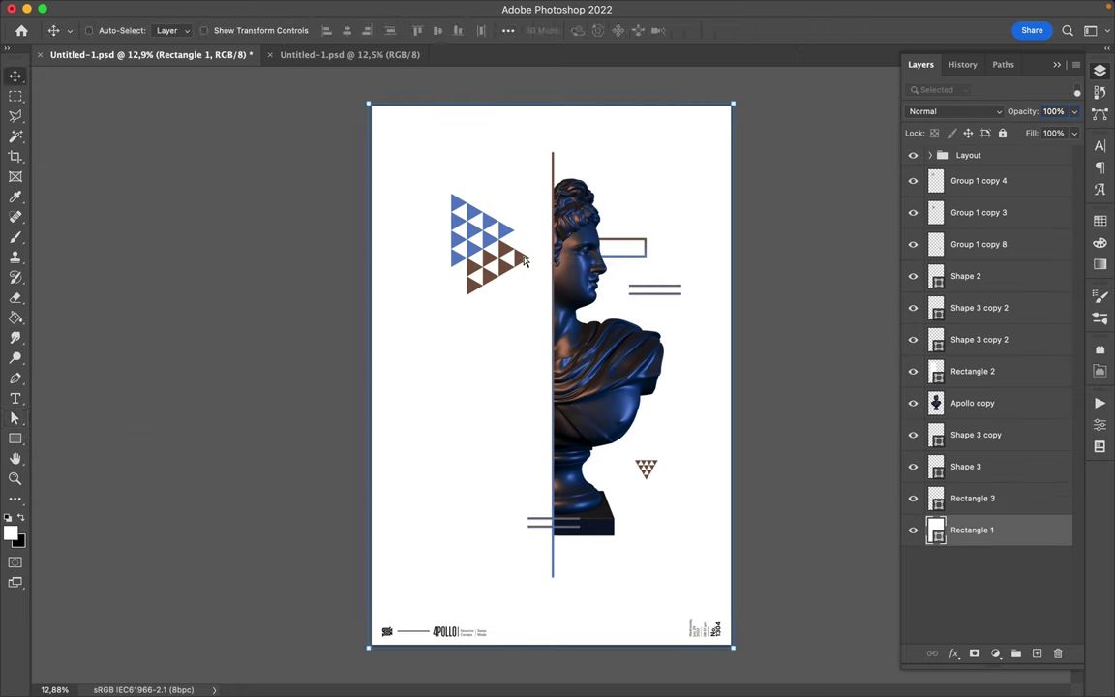
shift+click(521, 263)
mouse_move(505, 235)
mouse_down()
mouse_move(510, 247)
mouse_move(510, 225)
mouse_up()
- Draw a circle on the split line with a gradient stroke 75 px wide
right_click(14, 438)
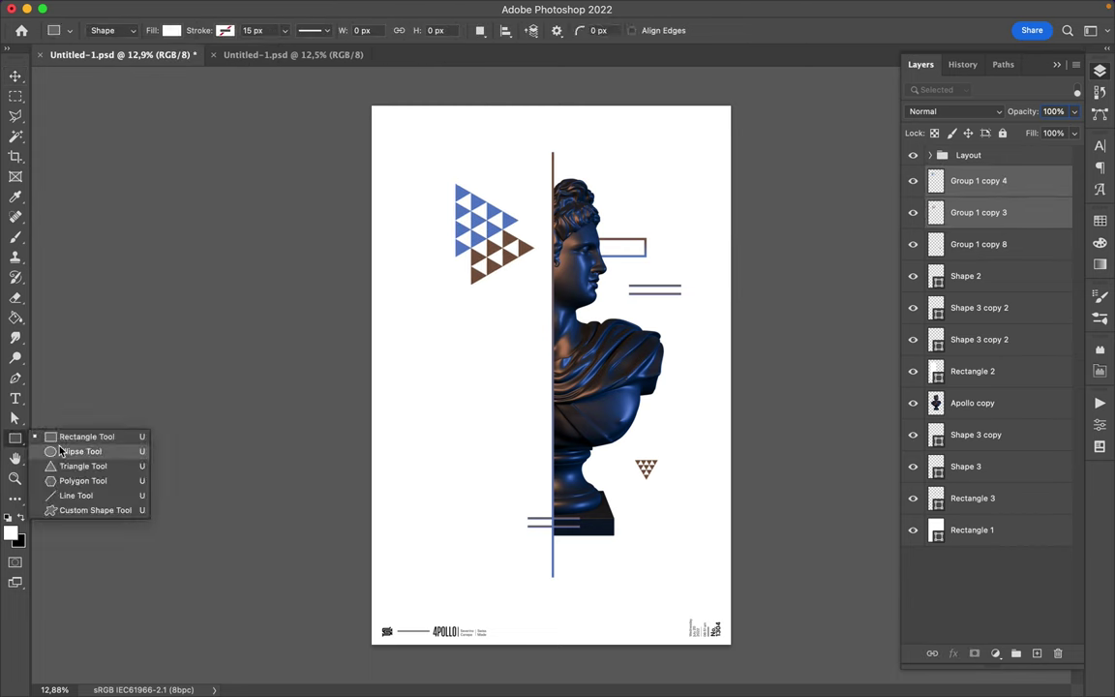
click(72, 448)
click(172, 30)
click(224, 30)
click(189, 60)
mouse_move(549, 327)
mouse_down()
mouse_move(785, 405)
mouse_move(626, 403)
mouse_up()
click(273, 30)
key(shift+Up)
key(shift+Up)
key(shift+Up)
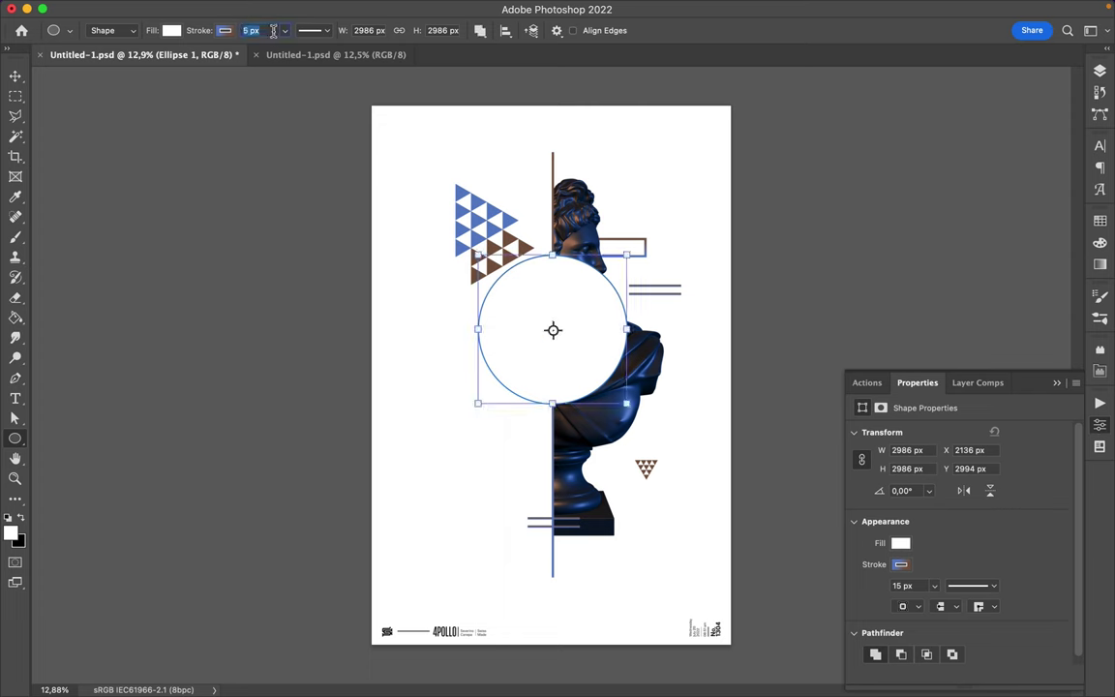
text(75a)
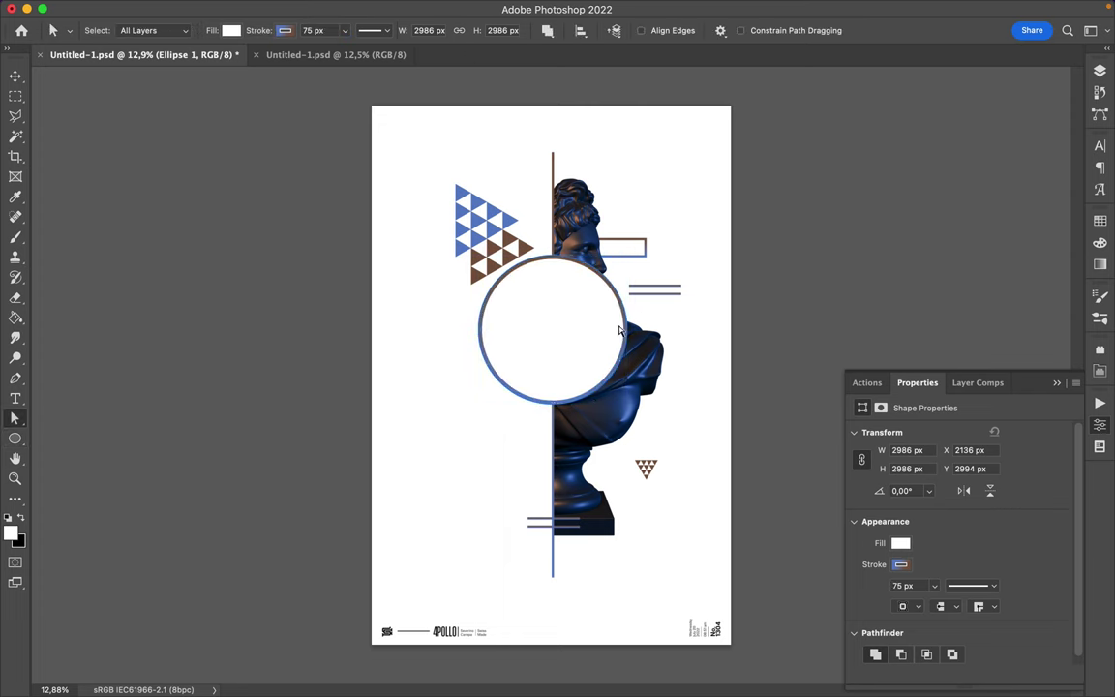
- Delete the circle's right half and move the resulting half-ring about 60 px down
key(Delete)
click(1100, 71)
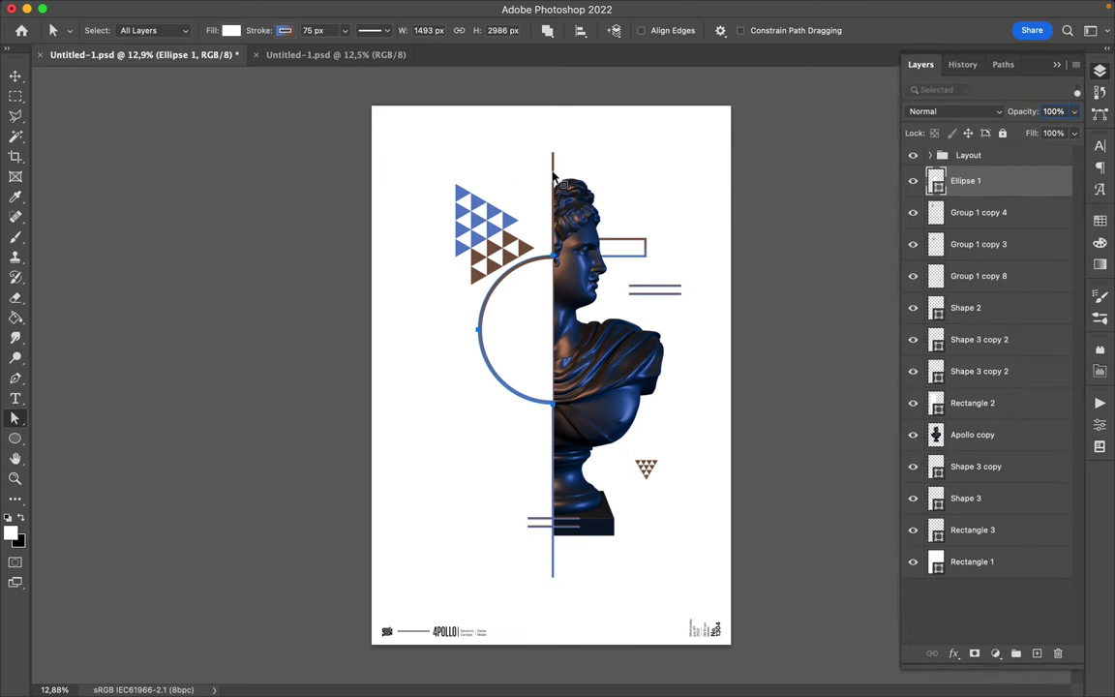
key(v)
drag(959, 307, 910, 278)
drag(944, 182, 944, 170)
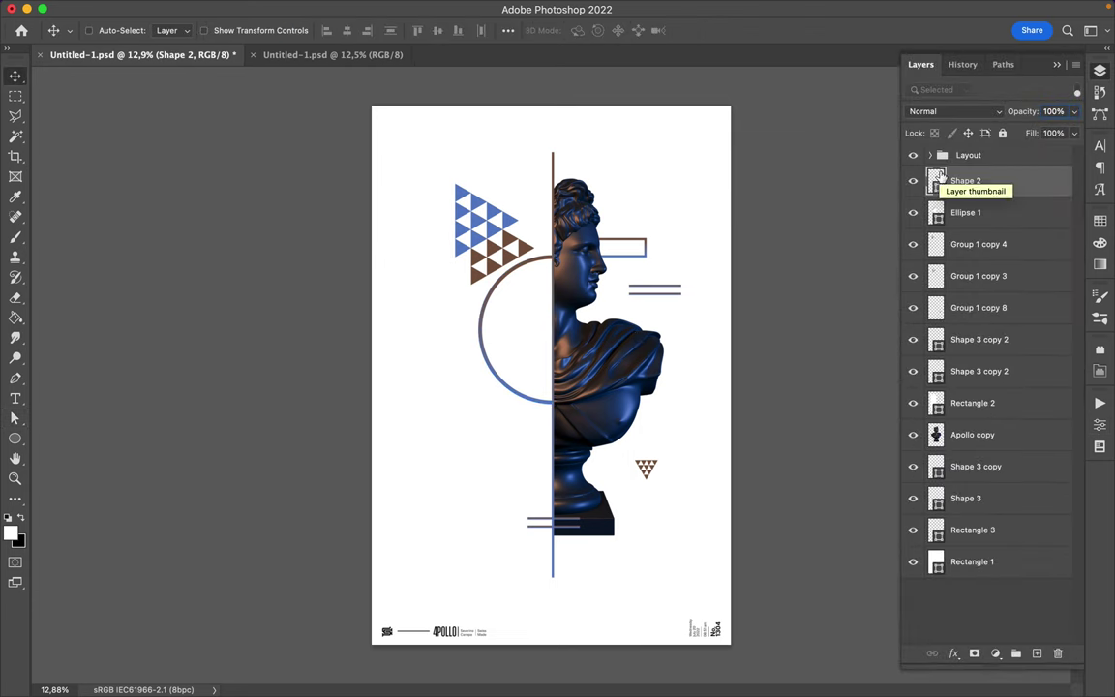
key(ctrl+z)
drag(487, 324, 503, 382)
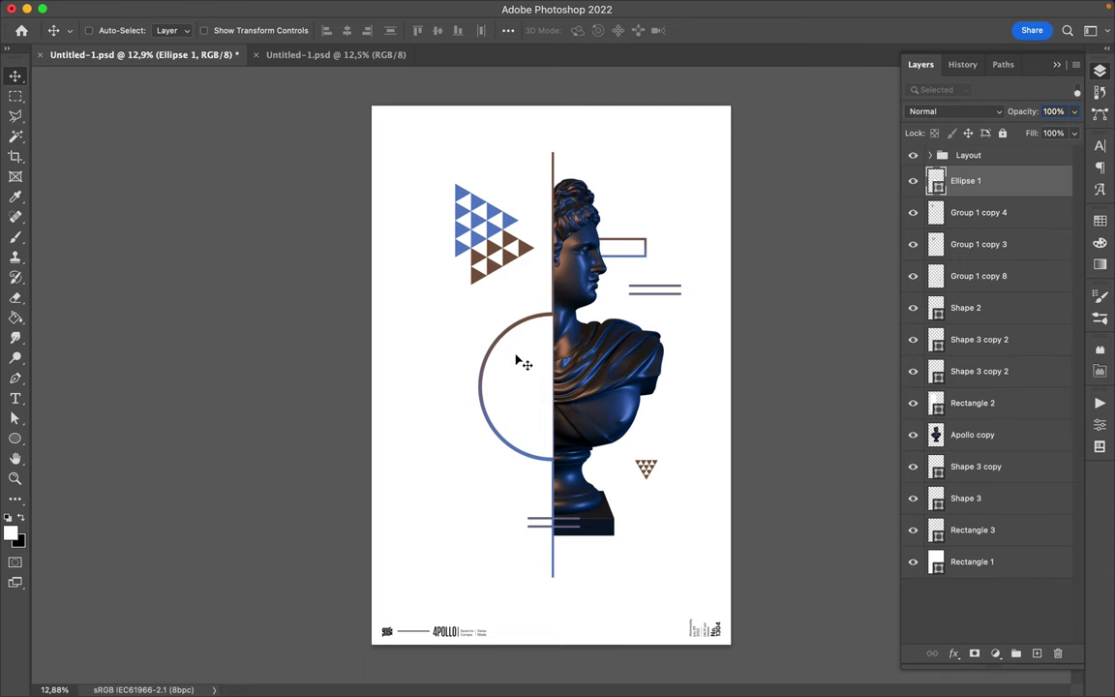
- Duplicate the half-ring and scale the copy into a larger concentric arc
drag(503, 382, 450, 387)
key(ctrl+t)
key(Return)
- Give the outer arc a 155 px stroke and move Shape 2 above Ellipse 1
right_click(14, 418)
click(77, 419)
click(318, 30)
text(155)
key(Return)
scroll(513, 271, up, 5)
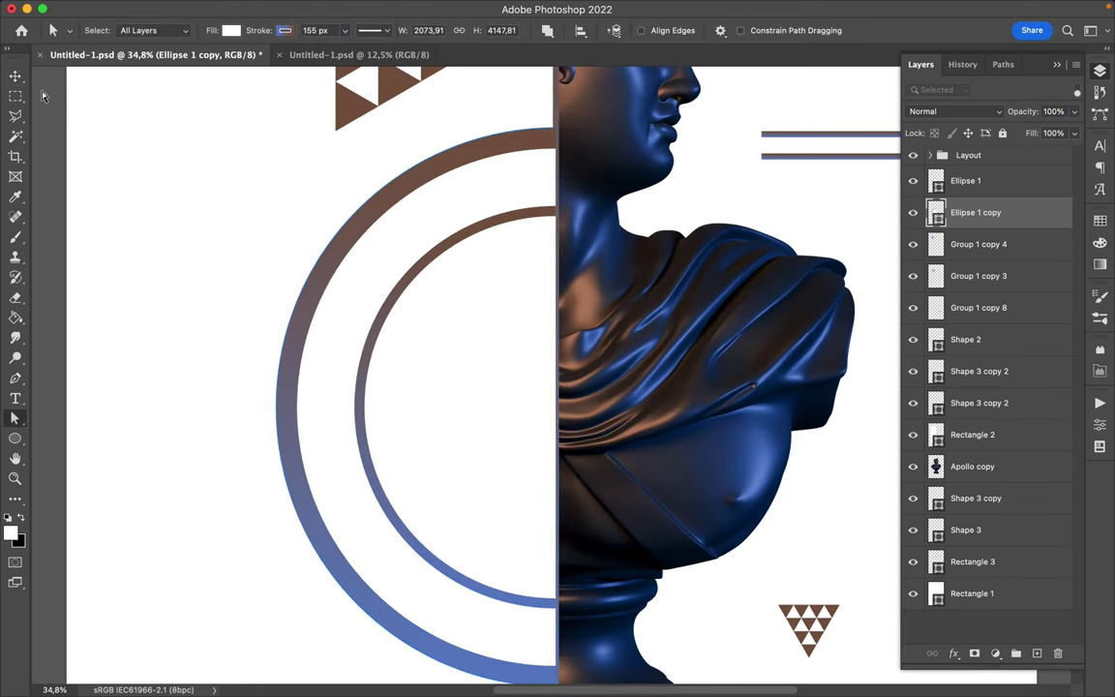
key(v)
drag(965, 339, 966, 179)
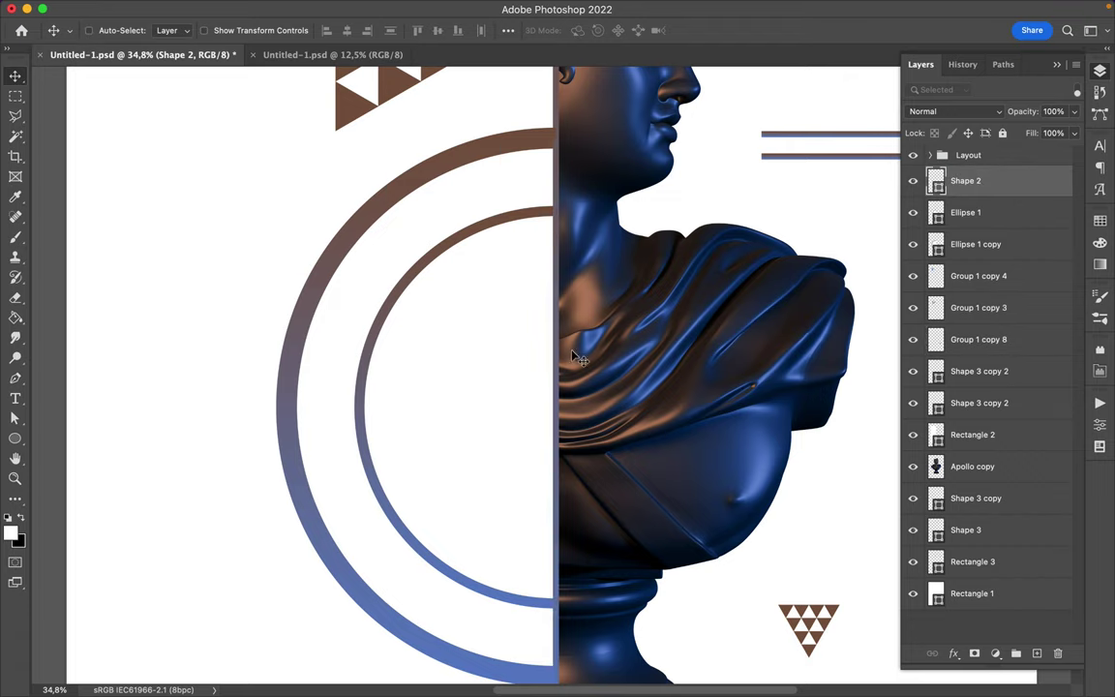
scroll(542, 339, down, 3)
- Move the outlined rectangle about 29 px left with Free Transform
click(712, 182)
key(ctrl+t)
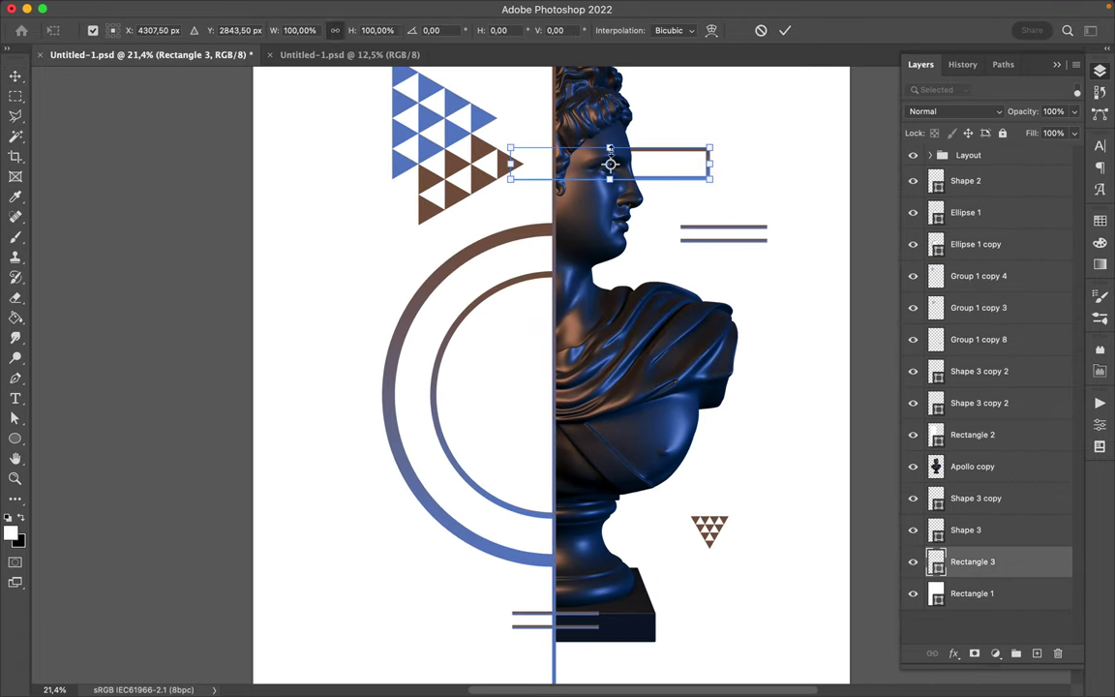
drag(610, 163, 582, 165)
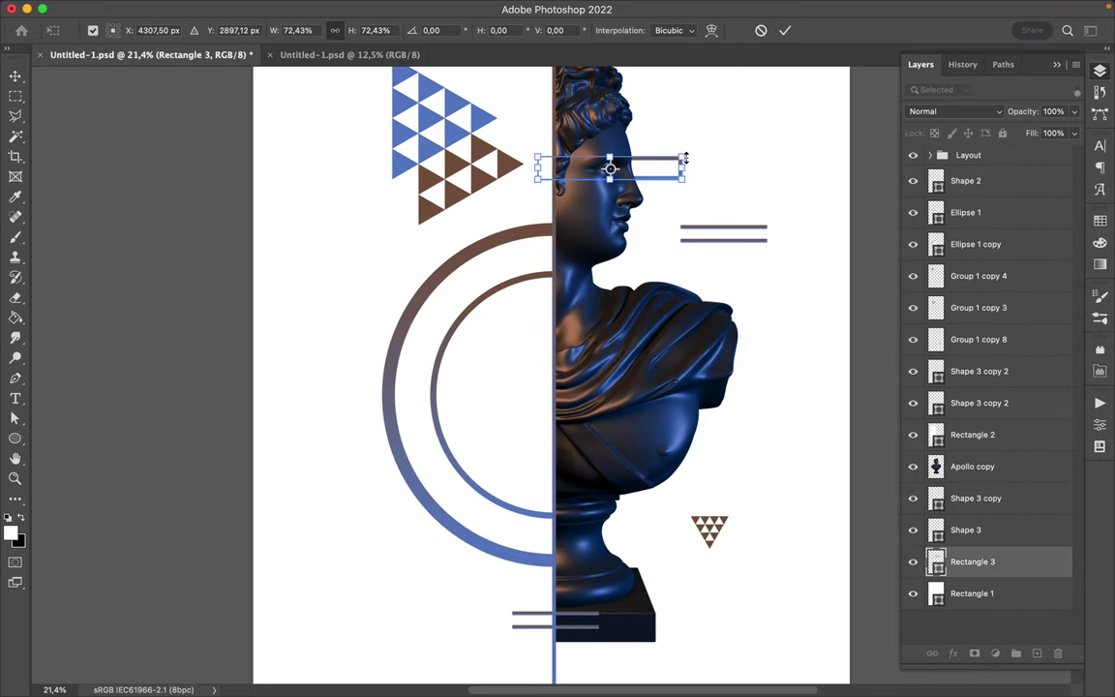
key(Return)
- Raise both Shape 3 copy 2 lower lines about 26 px
scroll(700, 212, down, 3)
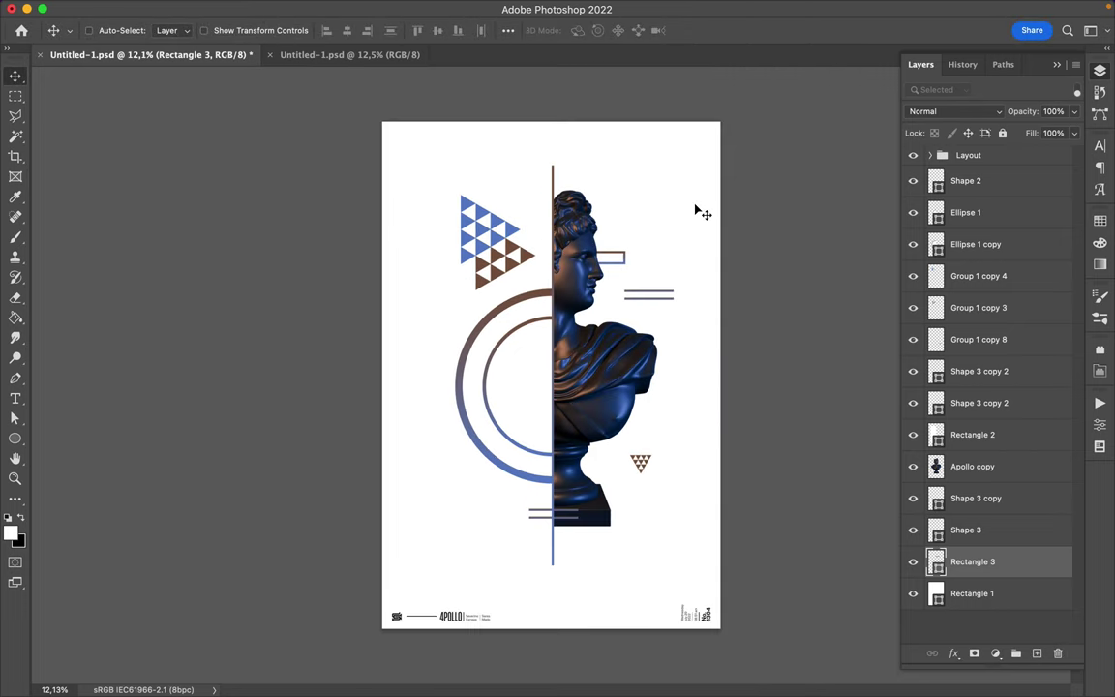
ctrl+click(543, 516)
ctrl+shift+click(547, 522)
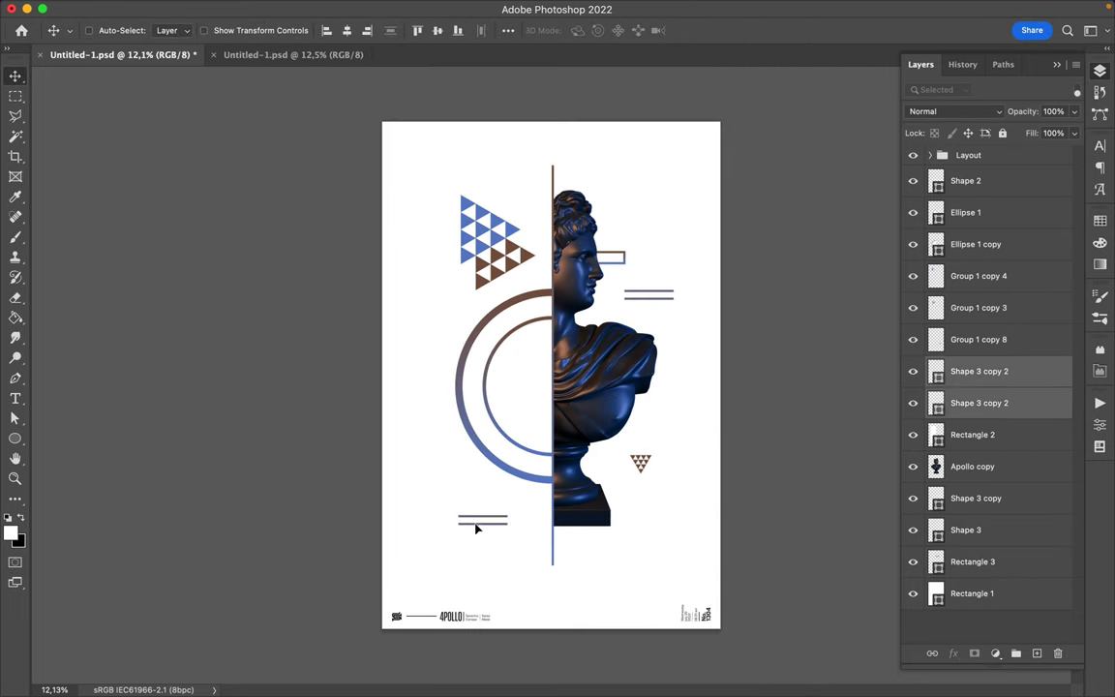
drag(476, 528, 472, 502)
- Shift the Group 1 copy 3 and copy 4 triangles about 25 px left
click(484, 222)
shift+click(496, 240)
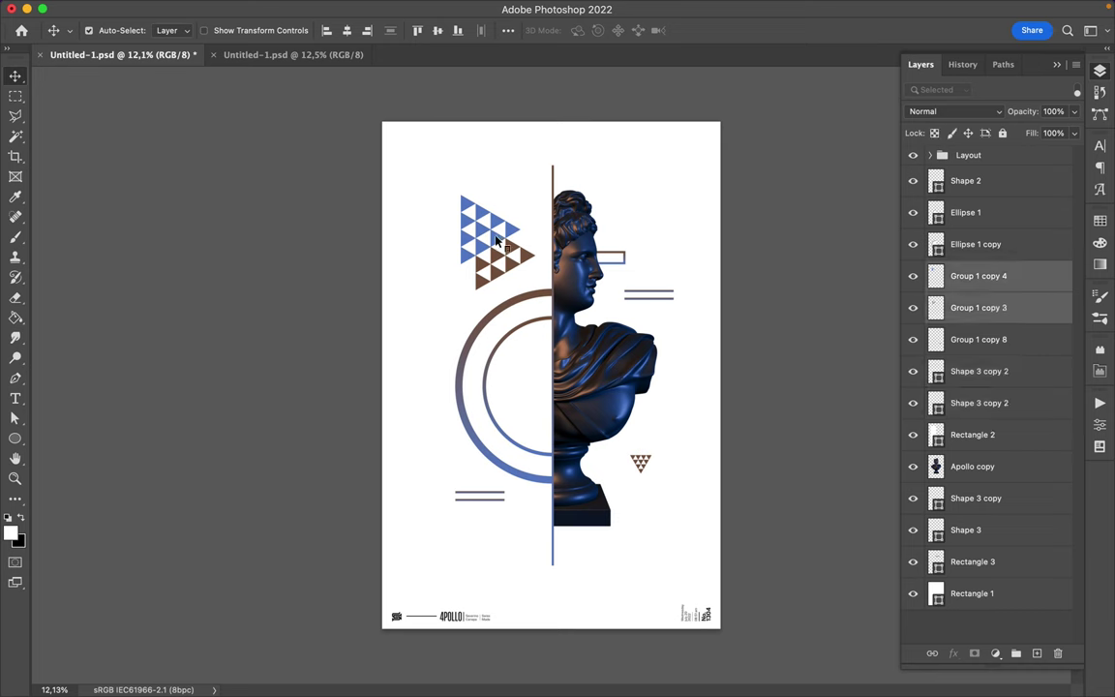
drag(484, 244, 459, 244)
scroll(530, 238, up, 1)
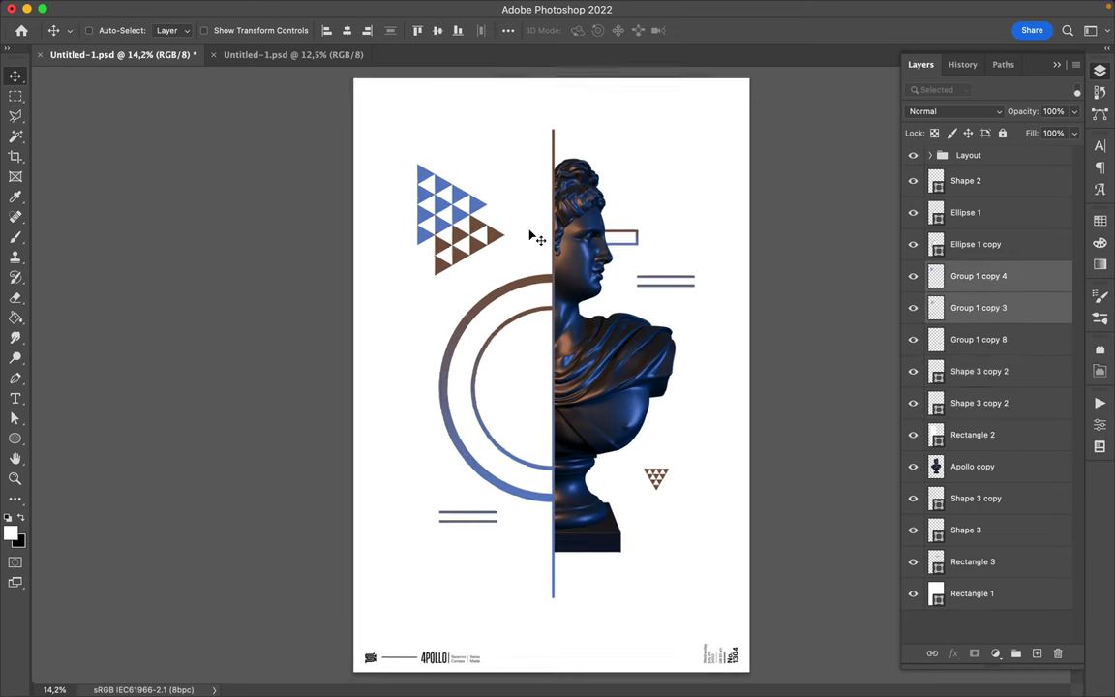
- Draw a small circle with a blue-brown gradient fill and no stroke on the left ring
click(15, 439)
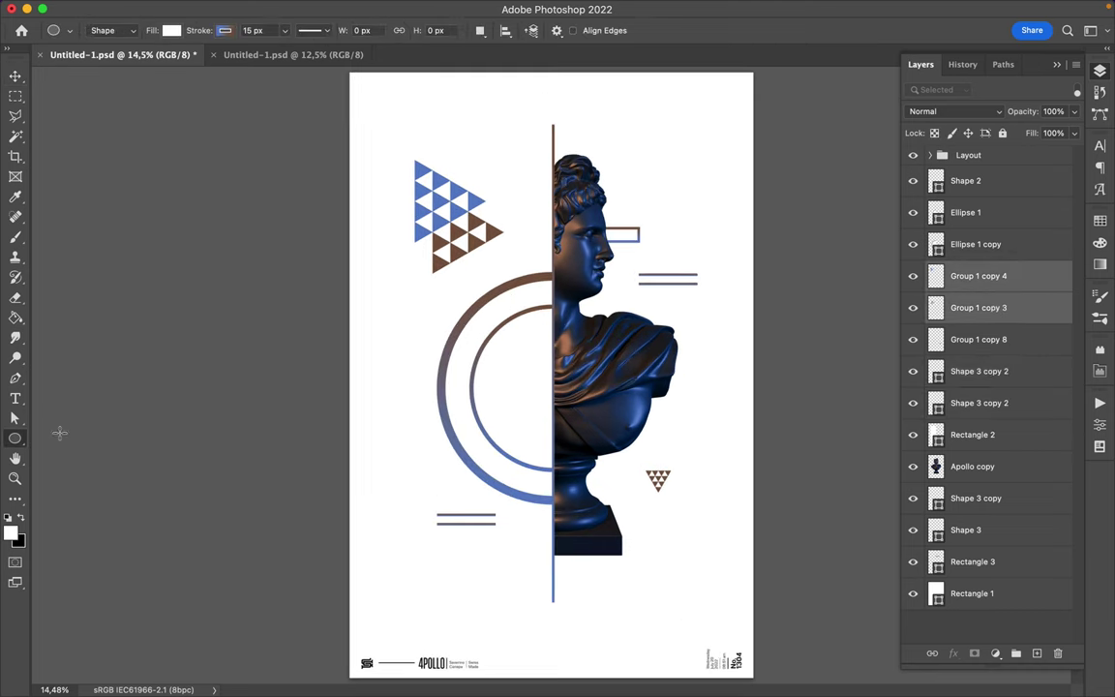
click(172, 30)
click(135, 61)
click(74, 116)
click(224, 30)
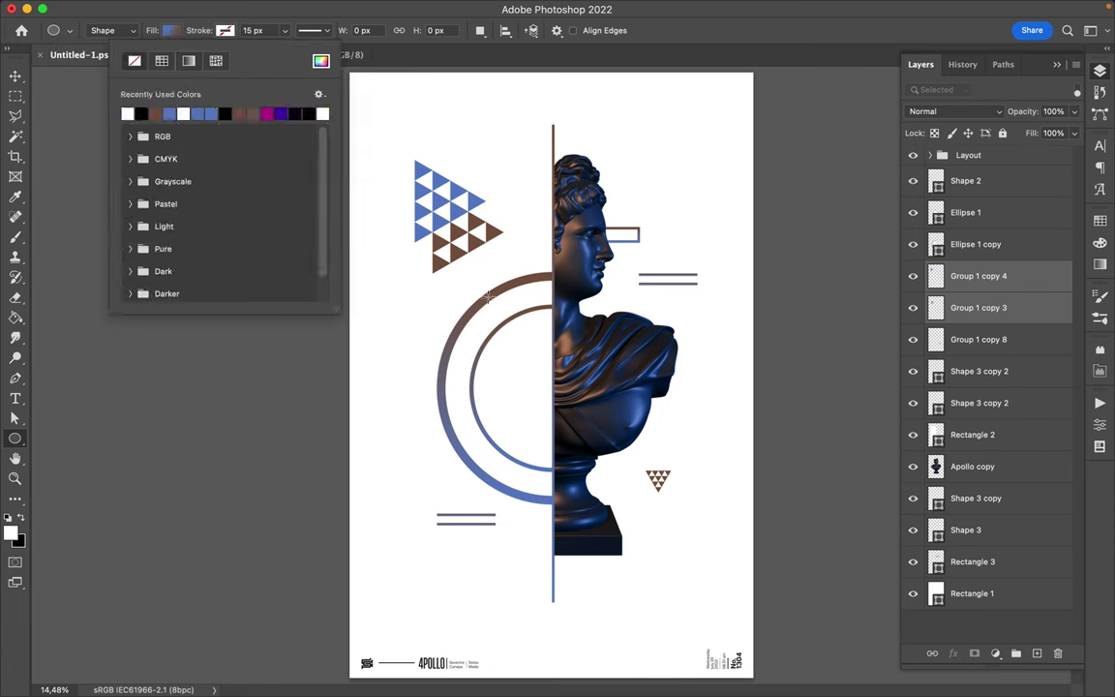
drag(466, 276, 510, 320)
- Move the gradient circle left and down and place a duplicate of it
key(v)
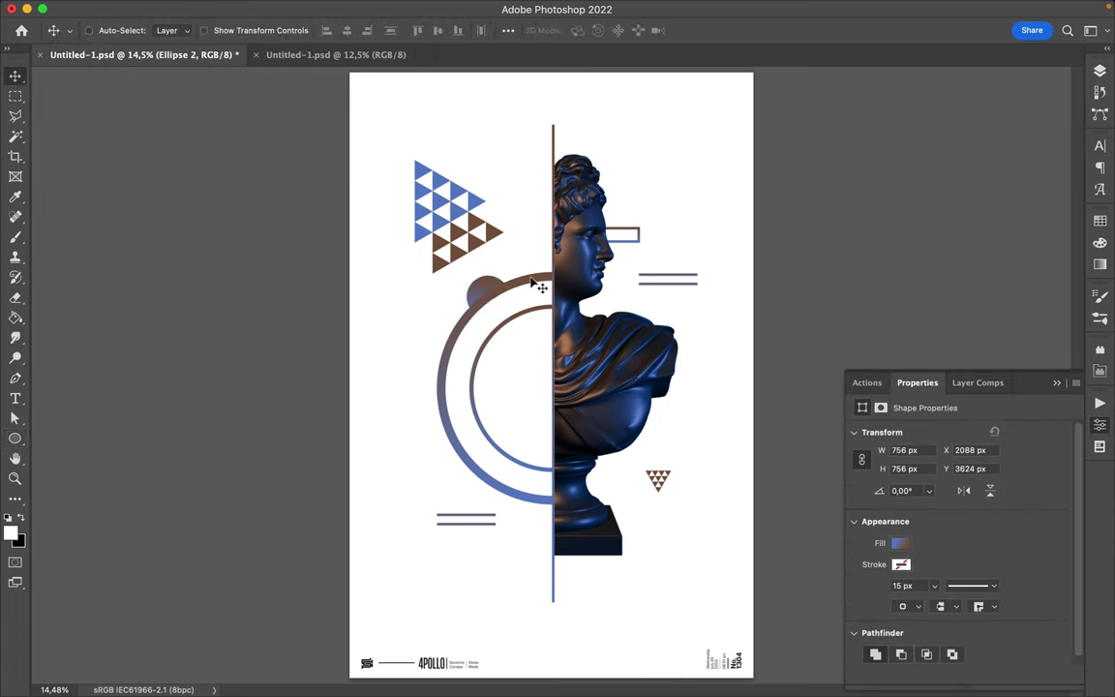
drag(447, 310, 506, 322)
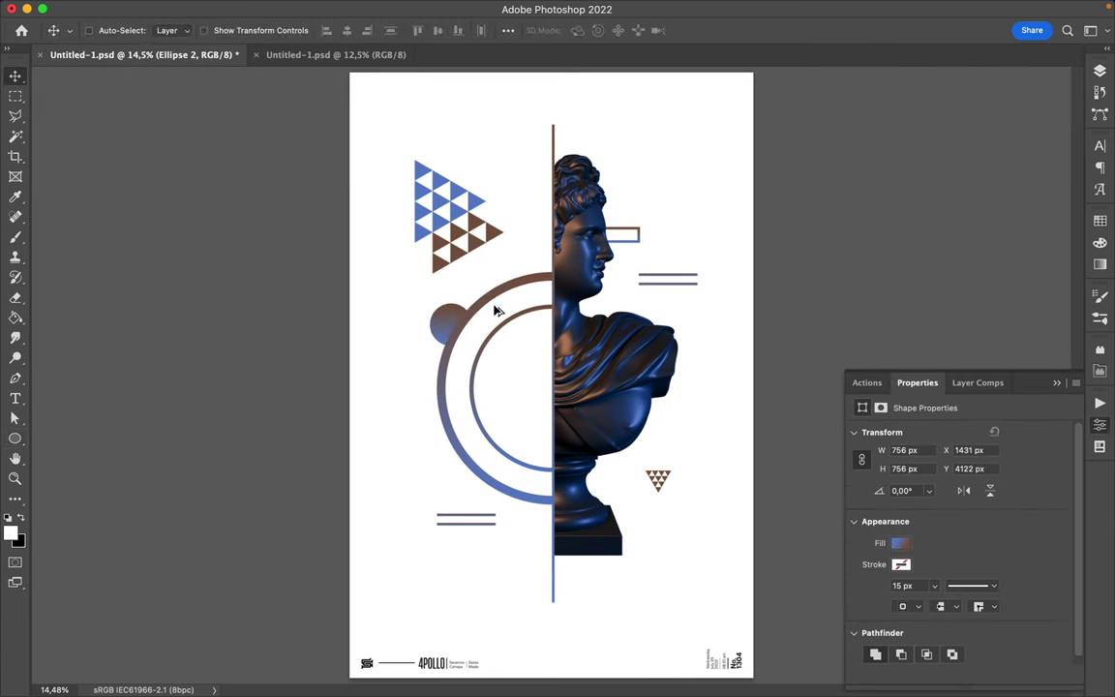
key(F7)
drag(990, 279, 978, 260)
- Enlarge the original circle to about 824 px, move it lower, and lower the triangles
ctrl+click(463, 330)
key(ctrl+t)
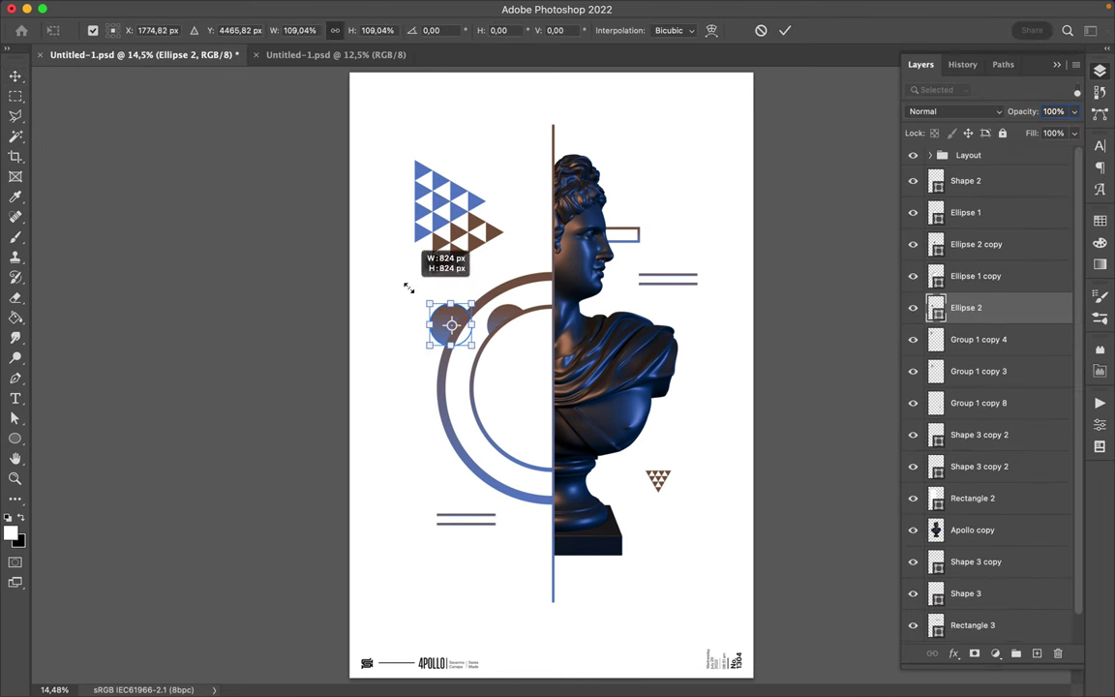
drag(430, 304, 401, 274)
drag(450, 310, 445, 359)
key(Return)
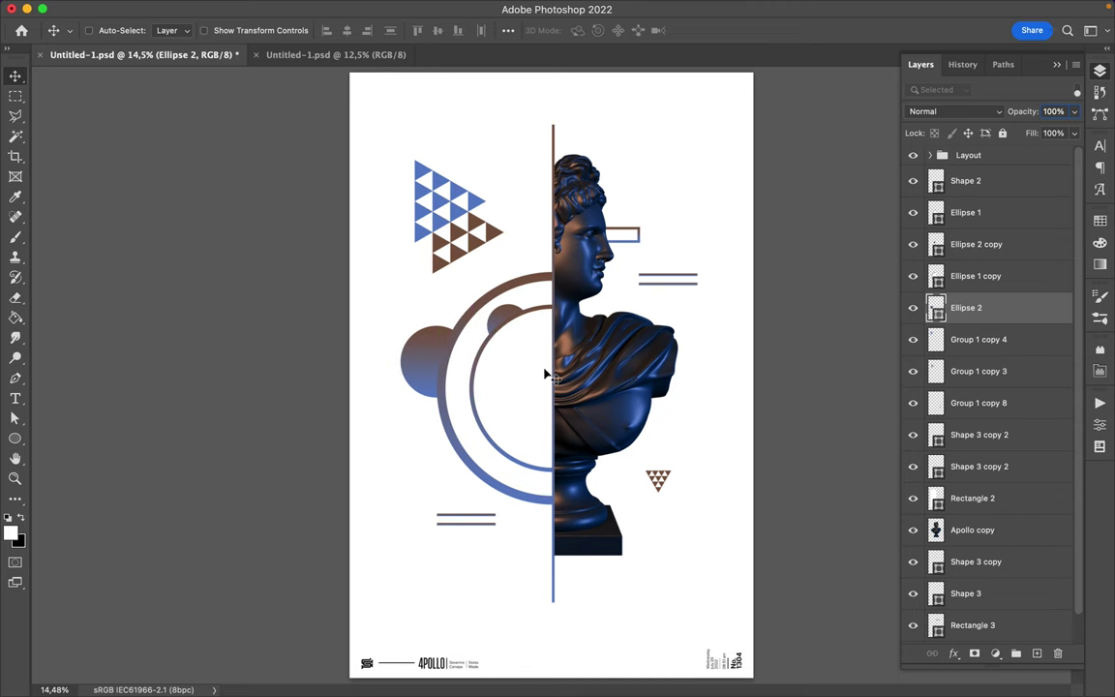
scroll(516, 387, down, 1)
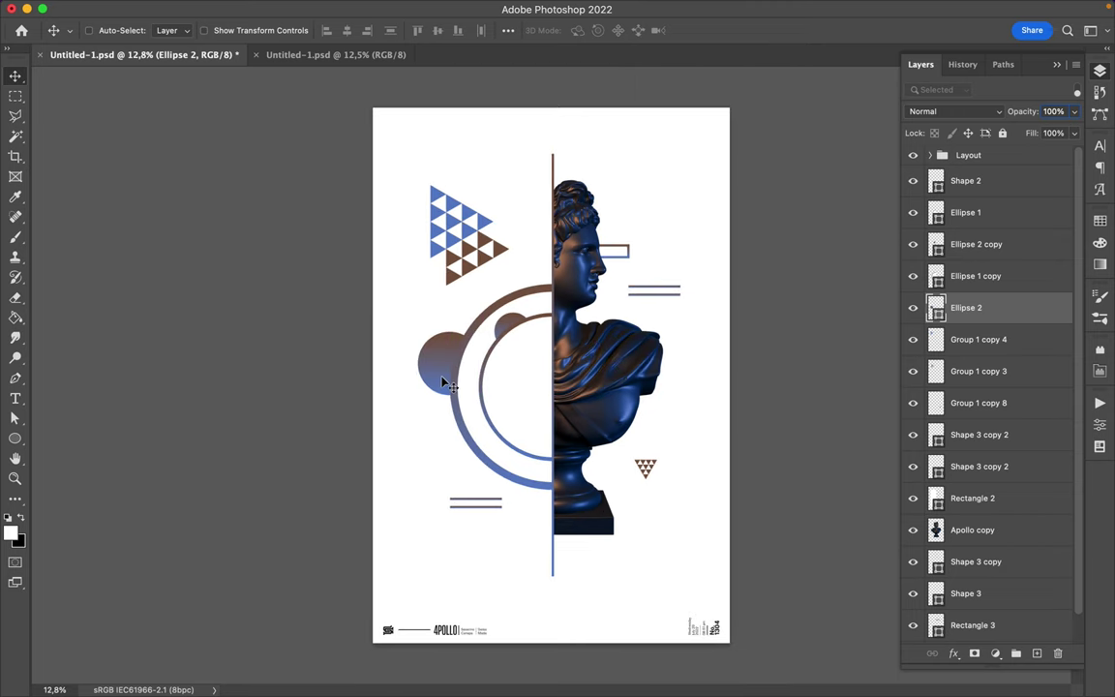
drag(438, 248, 435, 266)
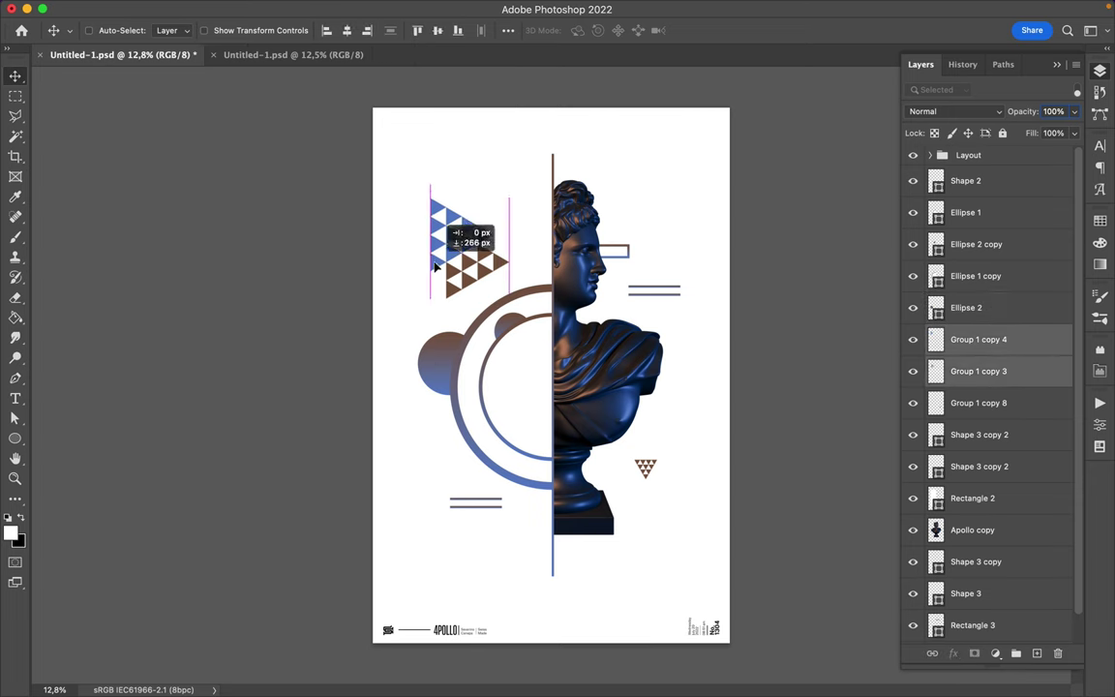
- Copy Ellipse 1 beneath Apollo copy, rotate it 180°, and move it right of the split
drag(493, 350, 579, 298)
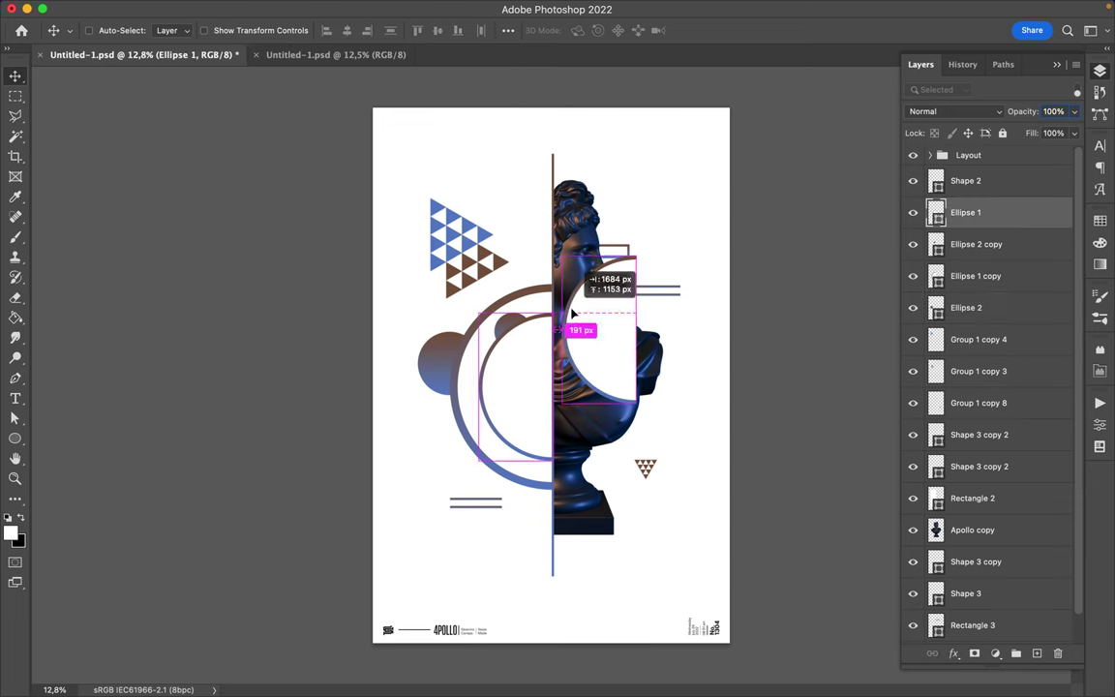
drag(1002, 553, 994, 579)
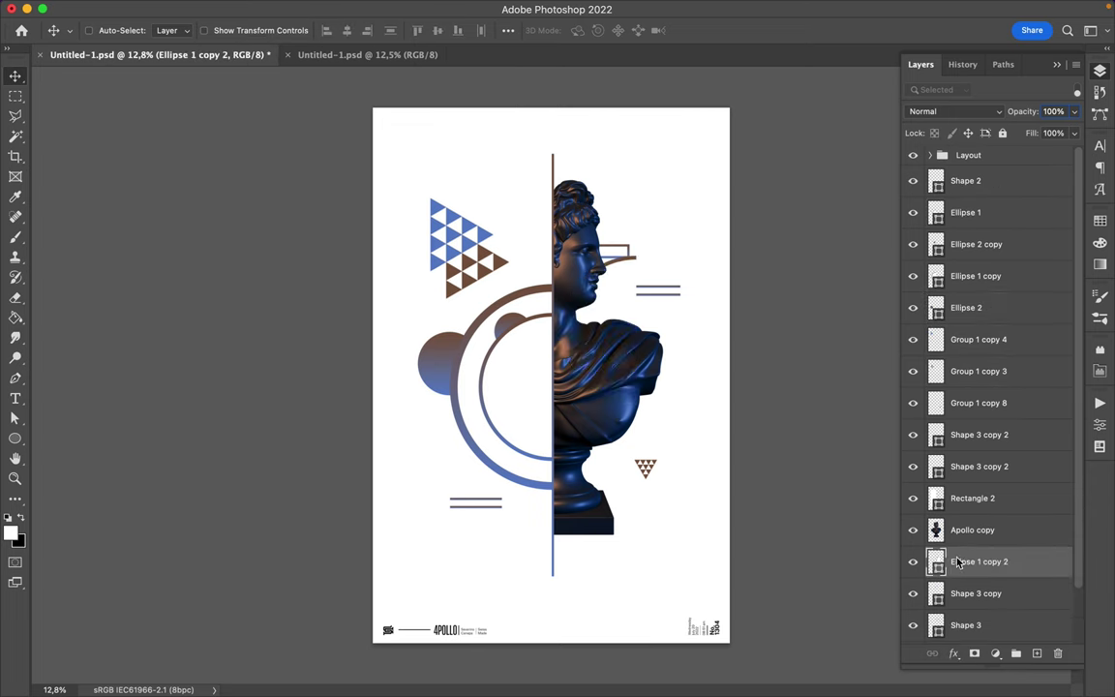
key(ctrl+t)
mouse_move(653, 421)
mouse_down()
mouse_move(666, 397)
mouse_move(658, 448)
mouse_up()
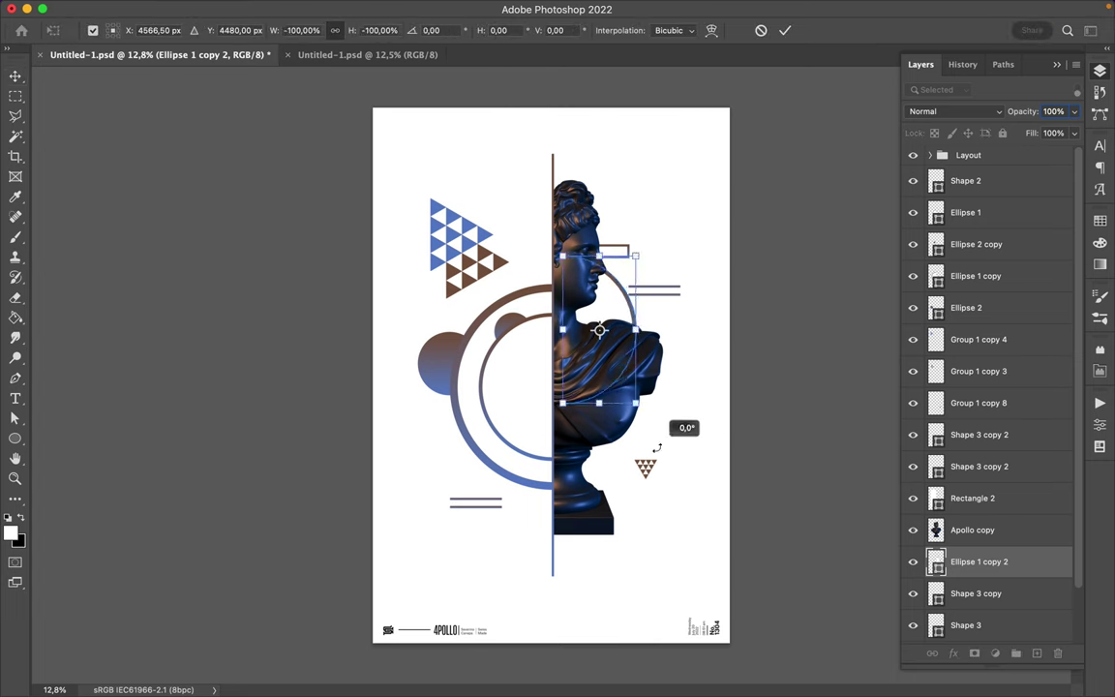
key(Return)
drag(642, 317, 657, 321)
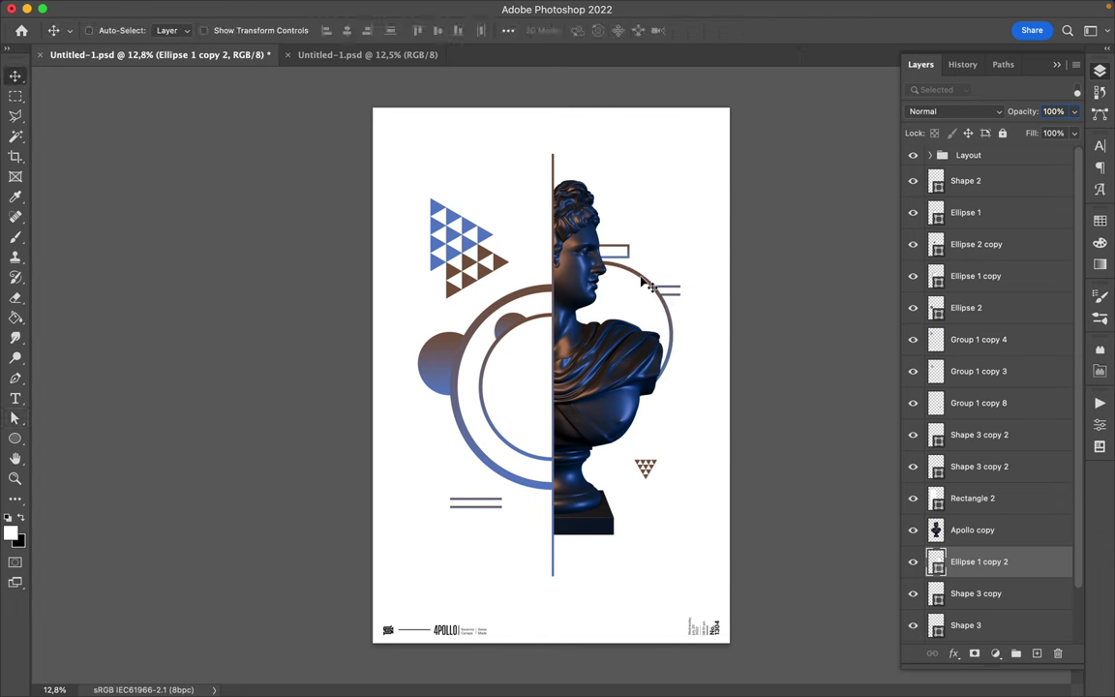
- Set the ring copy's stroke to 22 px and fine-tune its position around the bust
text(a8va22)
key(Return)
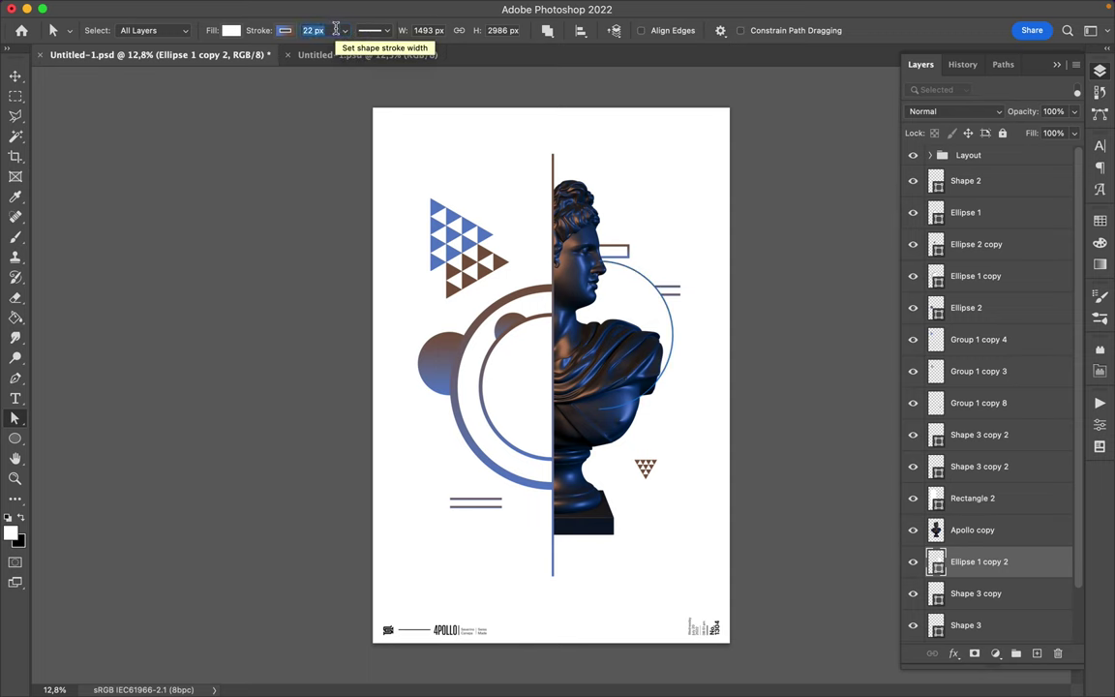
drag(336, 30, 576, 331)
key(v)
key(shift+Down)
key(shift+Down)
key(shift+Down)
key(shift+Down)
key(shift+Down)
key(shift+Down)
drag(675, 371, 671, 372)
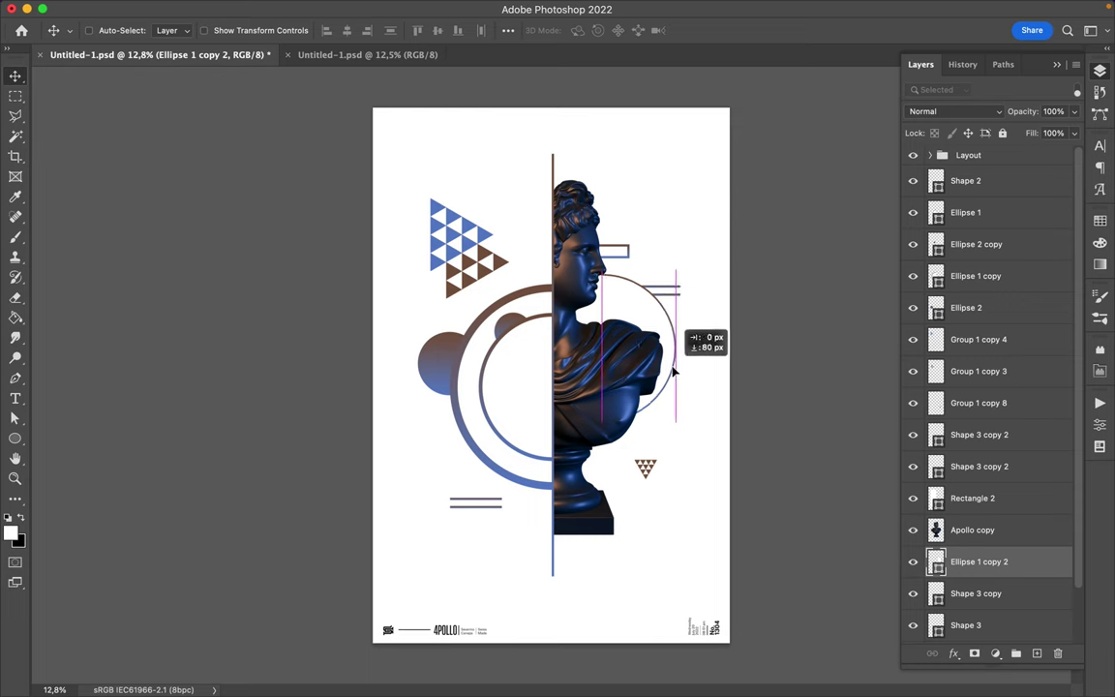
- Move Shape 3 and Shape 3 copy to the top of the layers and shift them down-right
ctrl+click(673, 300)
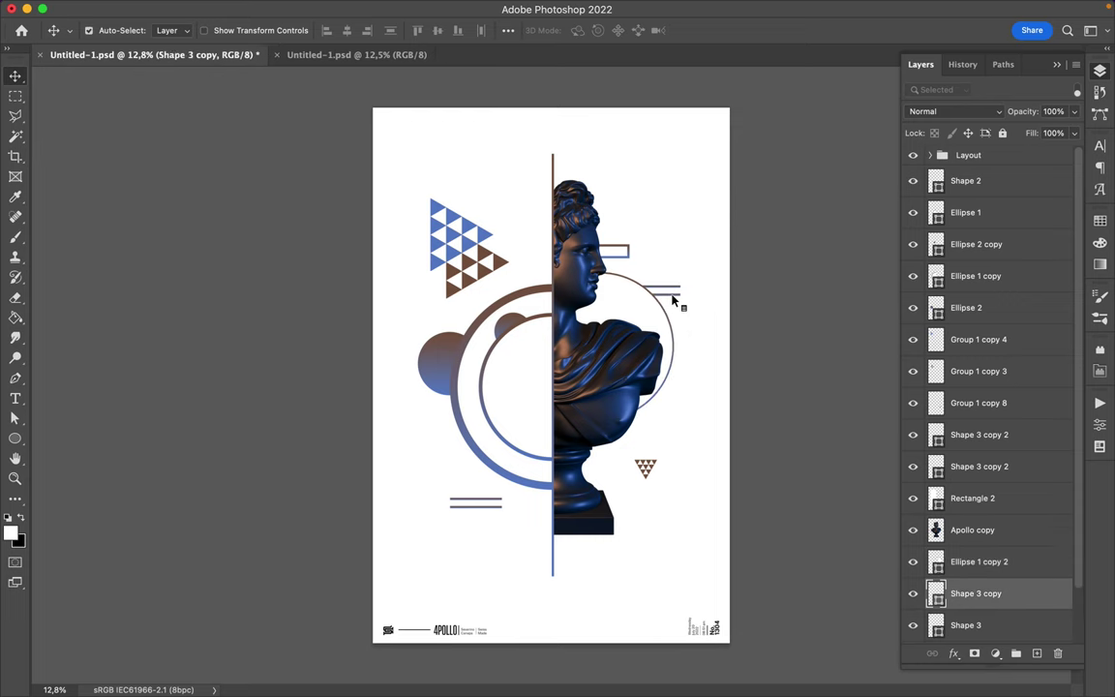
ctrl+shift+click(676, 291)
drag(976, 593, 968, 172)
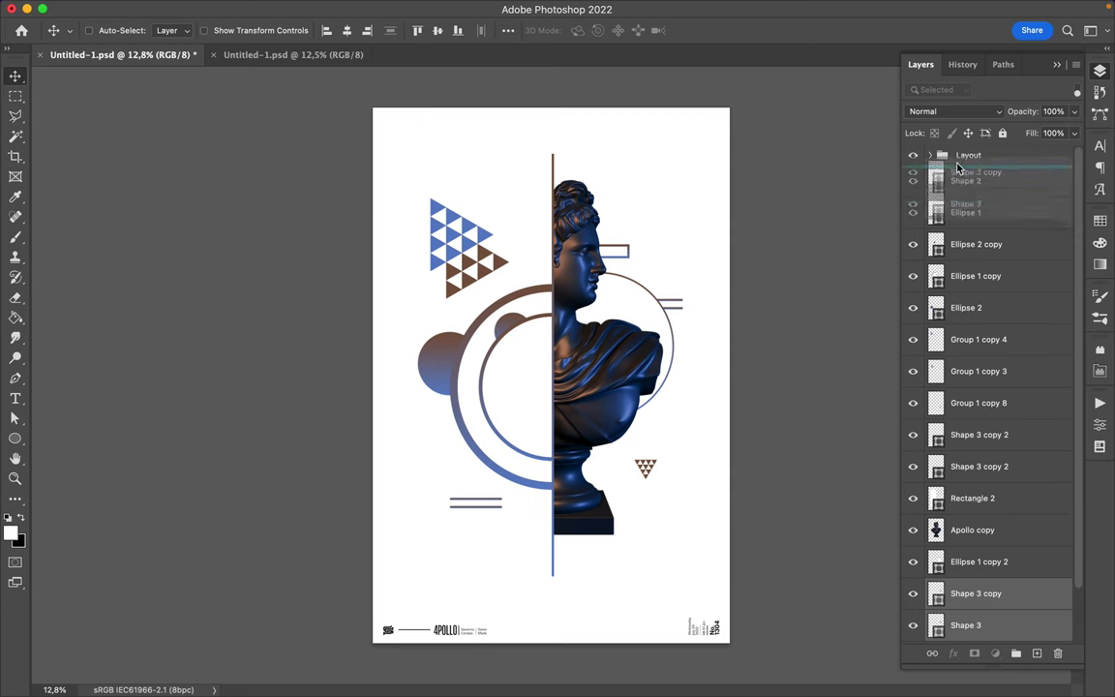
drag(695, 329, 705, 338)
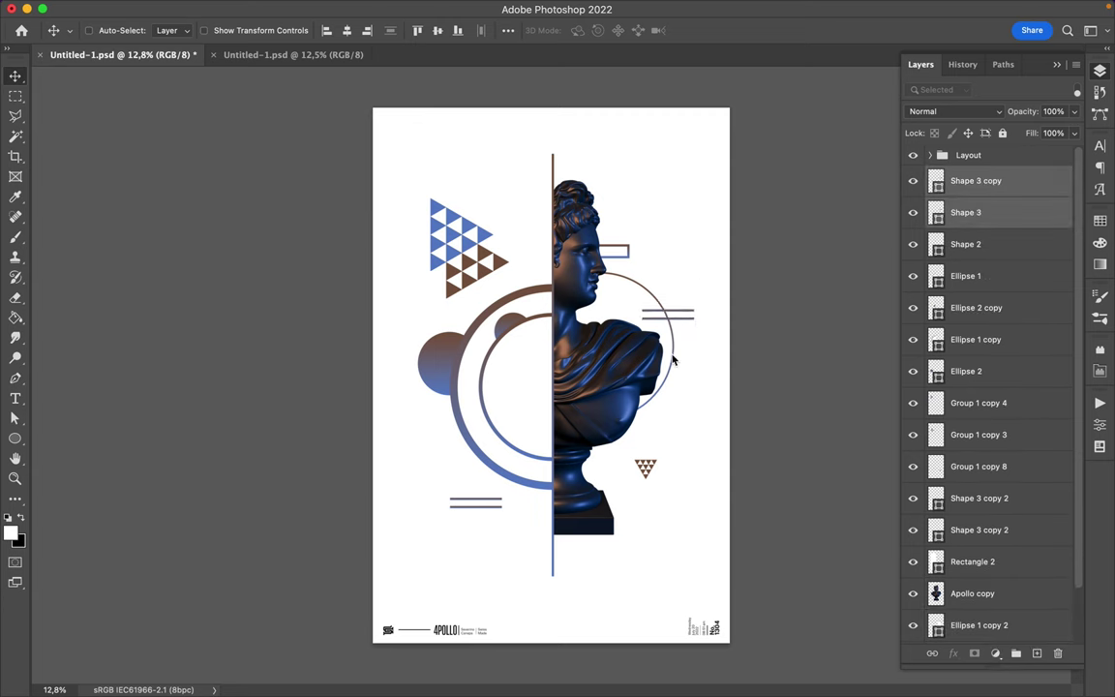
- Shrink the right-side ring to about 55% near the neck and shift the left gradient circle
ctrl+click(675, 366)
key(ctrl+t)
drag(672, 421, 639, 334)
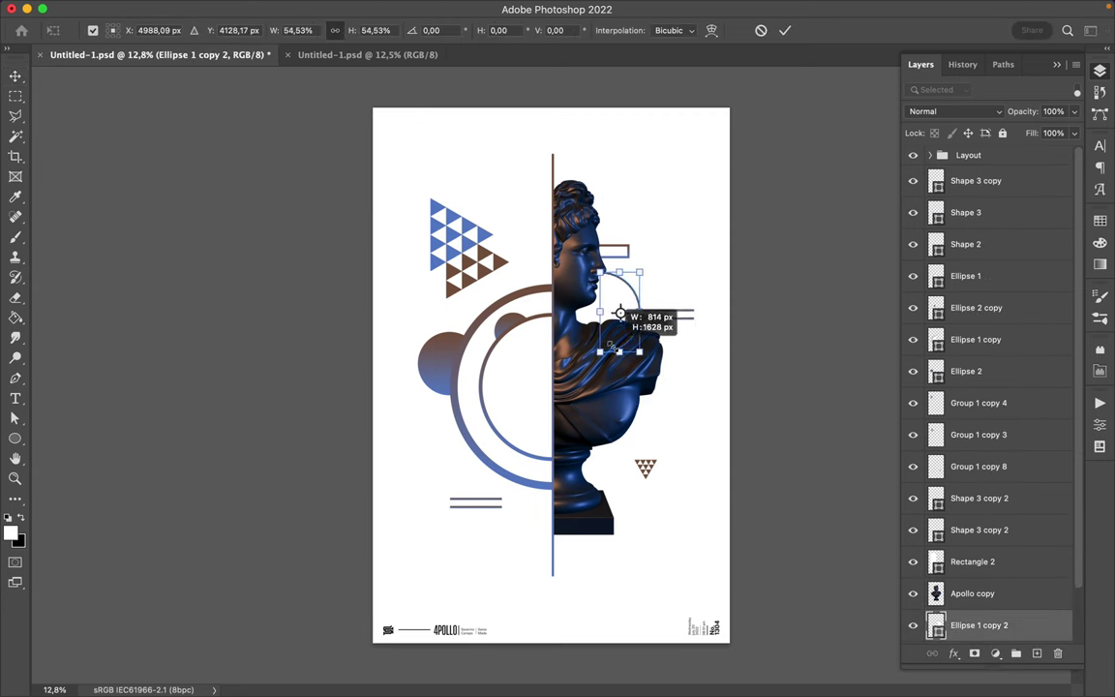
key(Return)
drag(614, 298, 600, 310)
click(468, 382)
drag(467, 382, 457, 385)
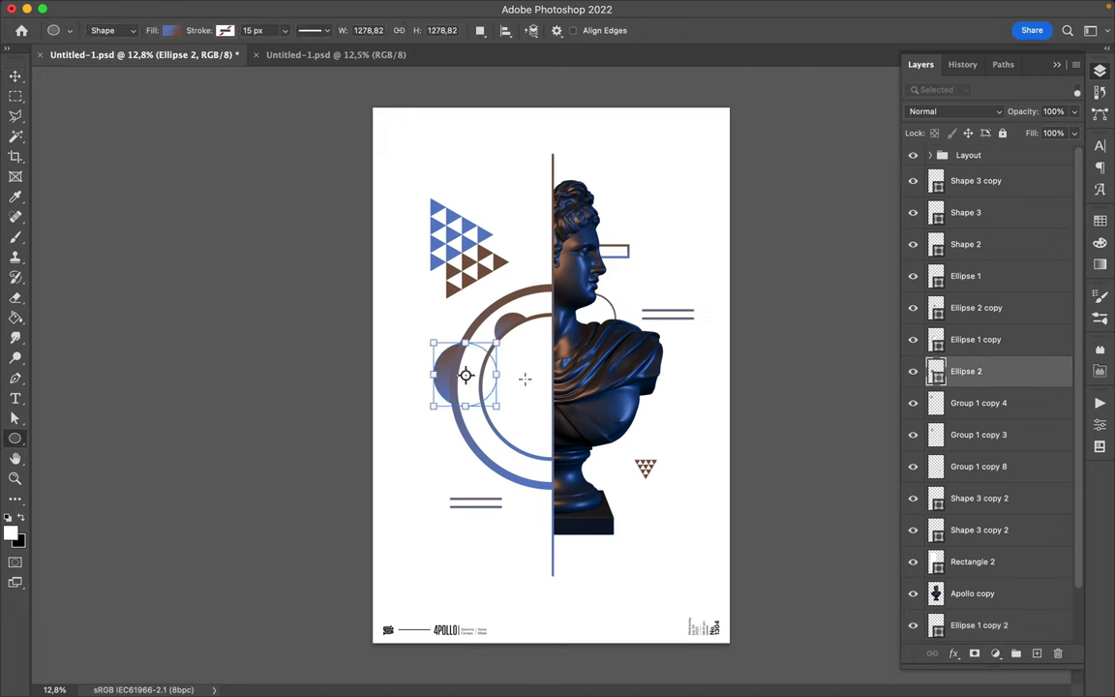
- Draw blue gradient Rectangle 4 beside the dividing line below the rings
key(u)
drag(517, 383, 553, 513)
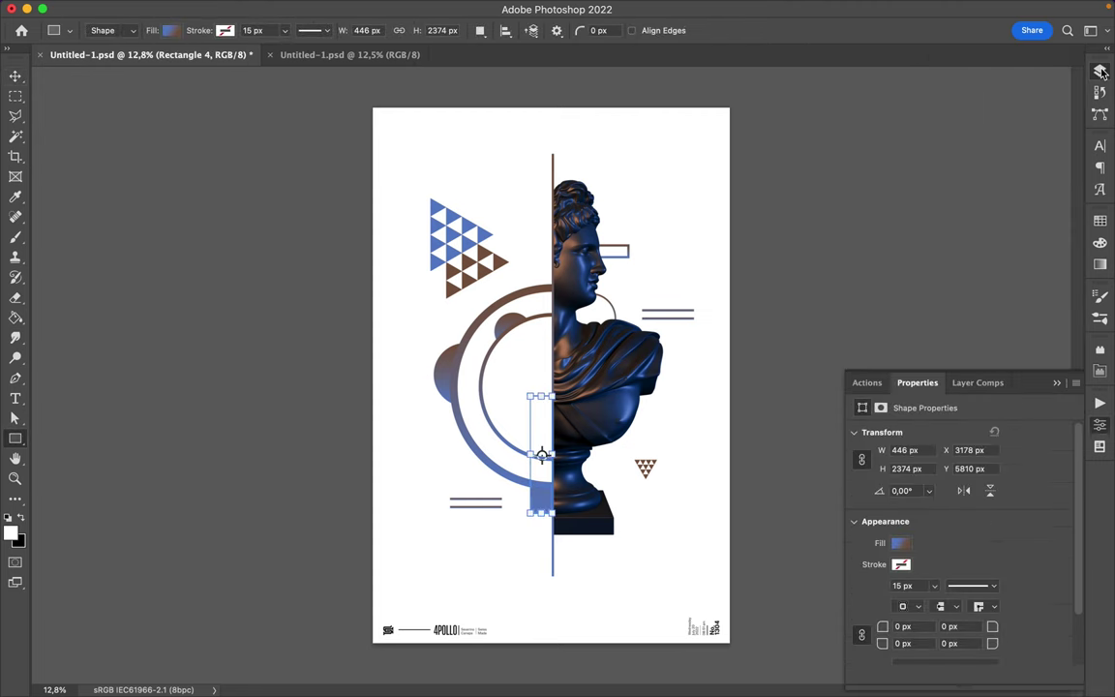
click(1101, 72)
- Copy the rectangle downward, raise it above the ellipses, and narrow it to about 49% width
key(v)
mouse_move(545, 477)
mouse_down()
mouse_move(548, 524)
mouse_move(516, 519)
mouse_up()
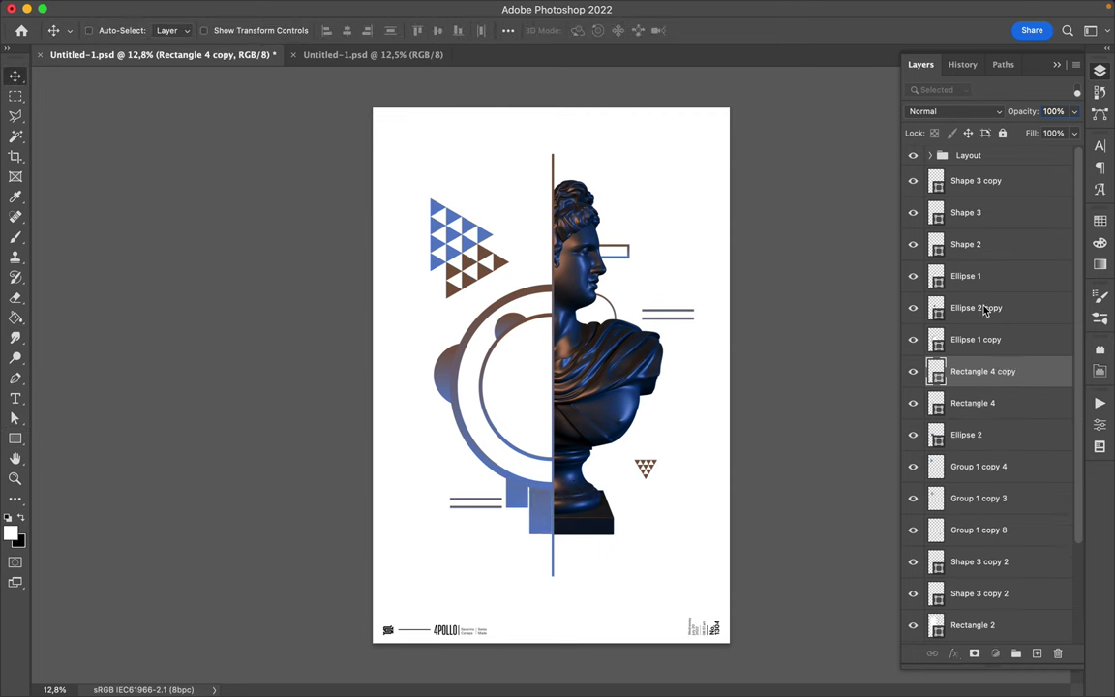
drag(985, 310, 984, 308)
key(ctrl+t)
drag(524, 445, 545, 447)
key(Return)
- Draw Rectangle 5 inside the ring beside the line, then clip it to Ellipse 1
scroll(535, 542, up, 2)
click(535, 542)
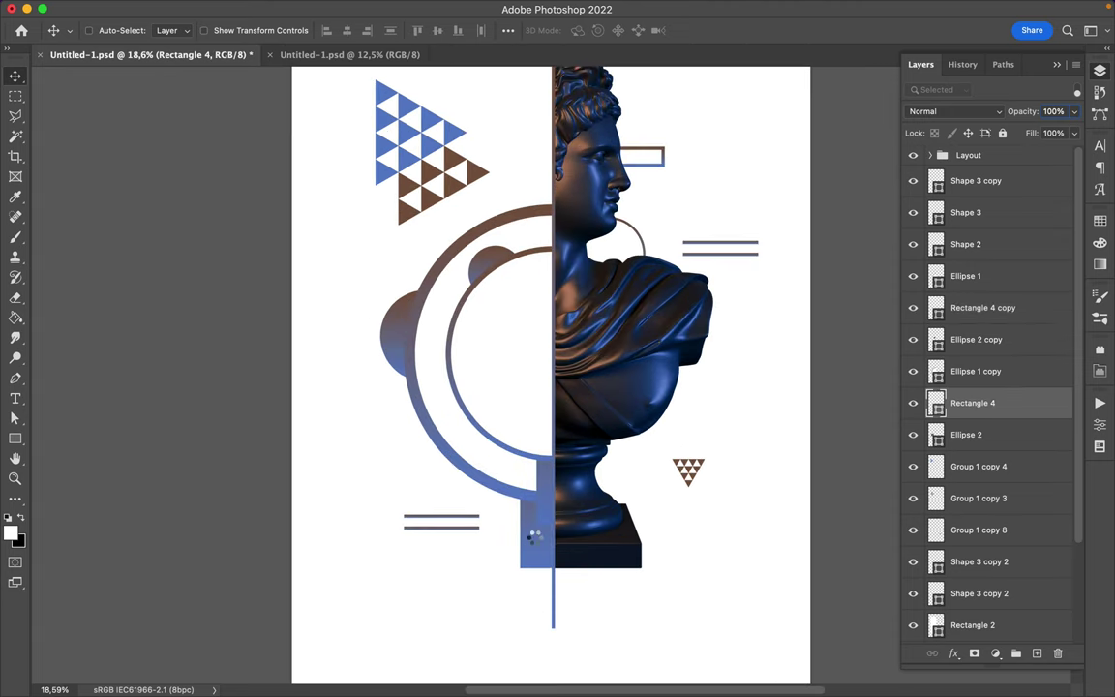
key(u)
drag(494, 340, 555, 462)
click(1100, 72)
mouse_move(968, 397)
mouse_down()
mouse_move(973, 219)
mouse_move(969, 261)
mouse_up()
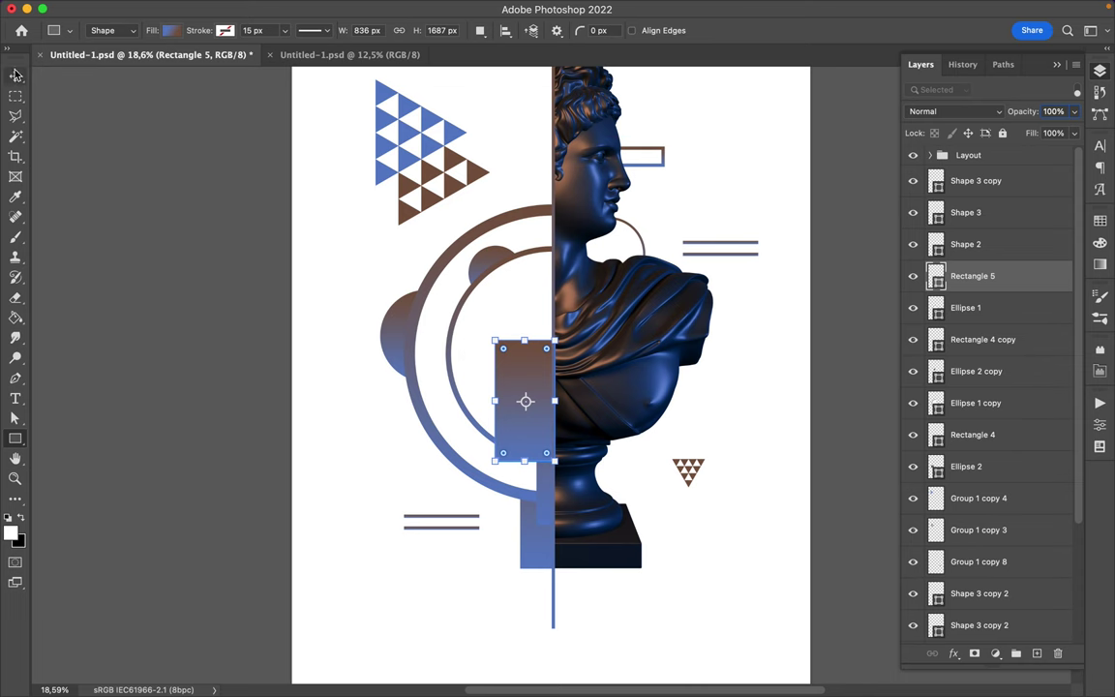
click(16, 74)
alt+click(968, 292)
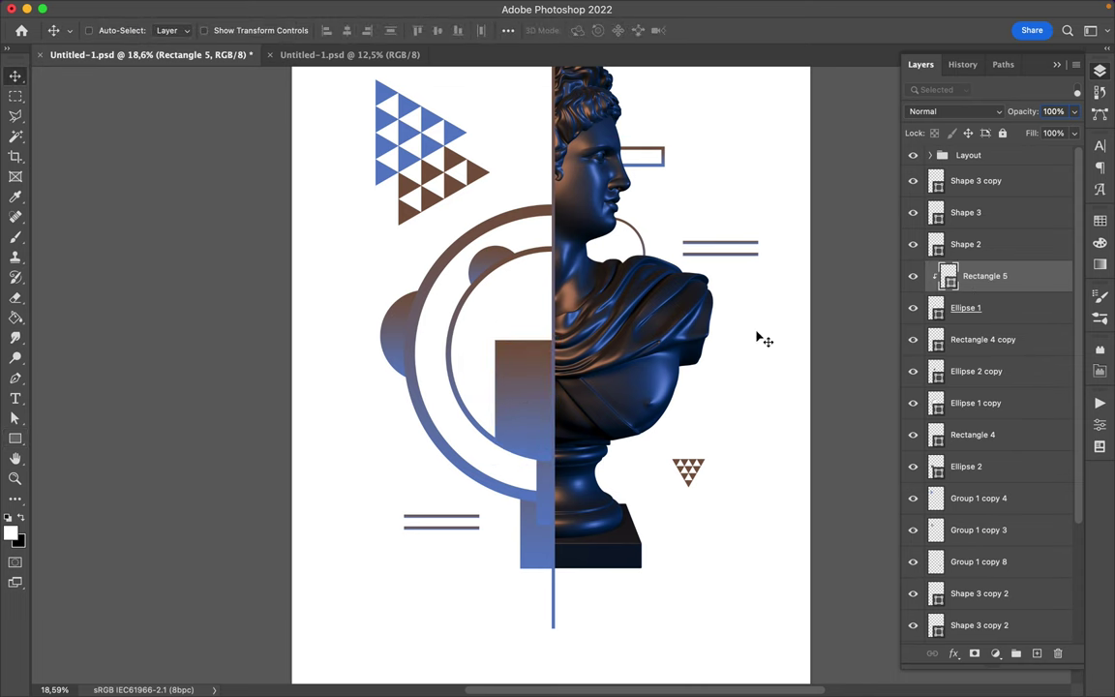
scroll(760, 339, up, 3)
- Draw thin Rectangle 6 along the dividing line beside the head
key(u)
drag(543, 161, 554, 294)
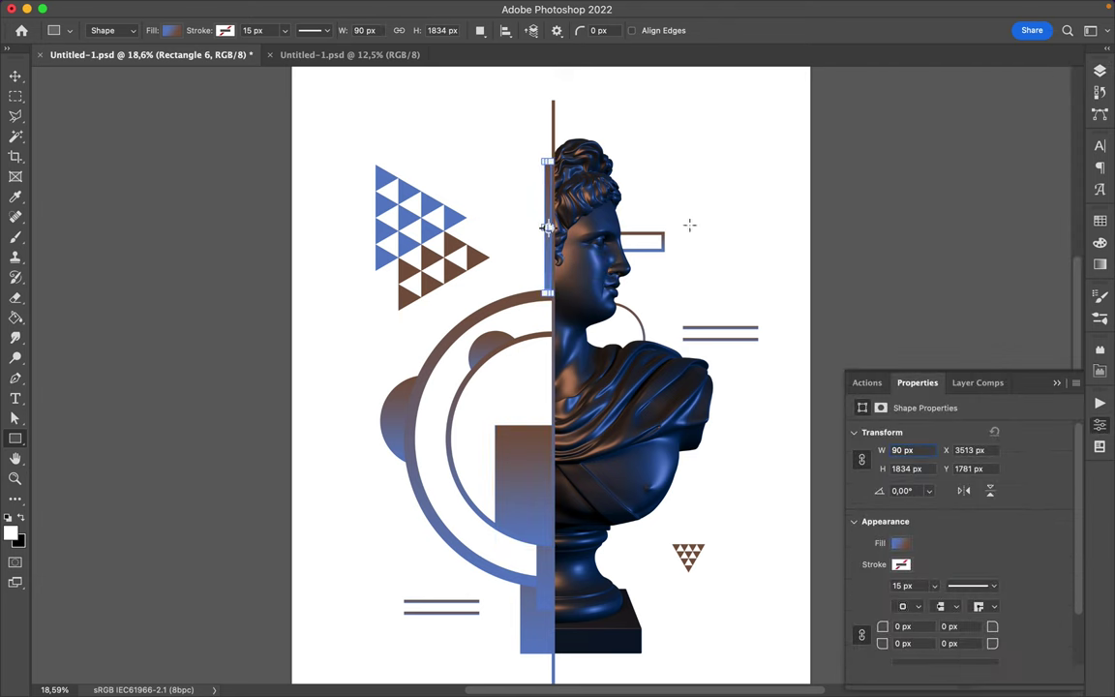
key(v)
click(15, 76)
click(1100, 71)
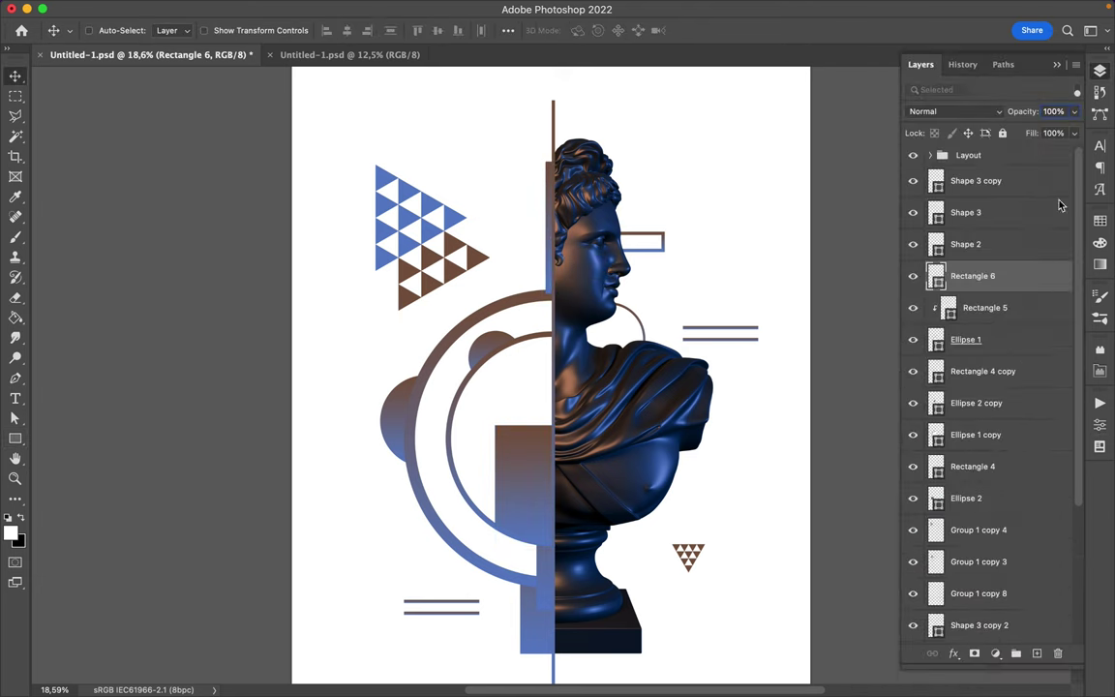
scroll(1000, 509, down, 3)
- Copy a head slice of Apollo copy to Layer 1, raise it, and shift it left
click(972, 615)
key(m)
mouse_move(403, 92)
mouse_down()
mouse_move(538, 279)
mouse_move(555, 353)
mouse_up()
key(ctrl+j)
drag(984, 587, 968, 250)
key(v)
mouse_move(491, 226)
mouse_down()
mouse_move(447, 288)
mouse_move(448, 362)
mouse_up()
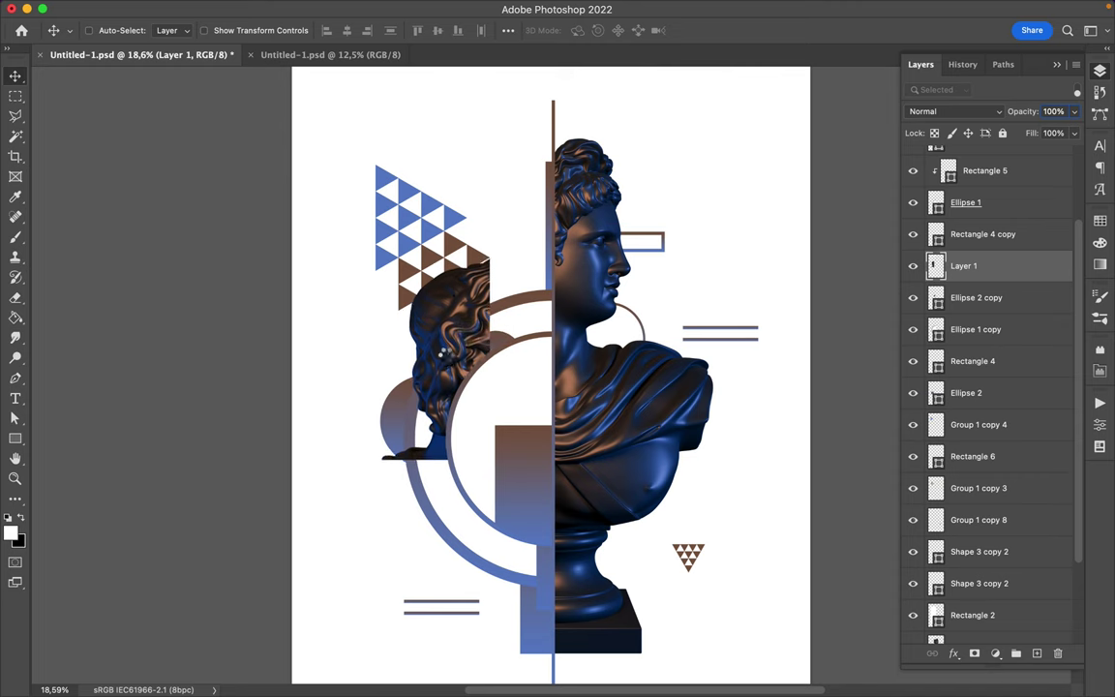
scroll(706, 284, down, 2)
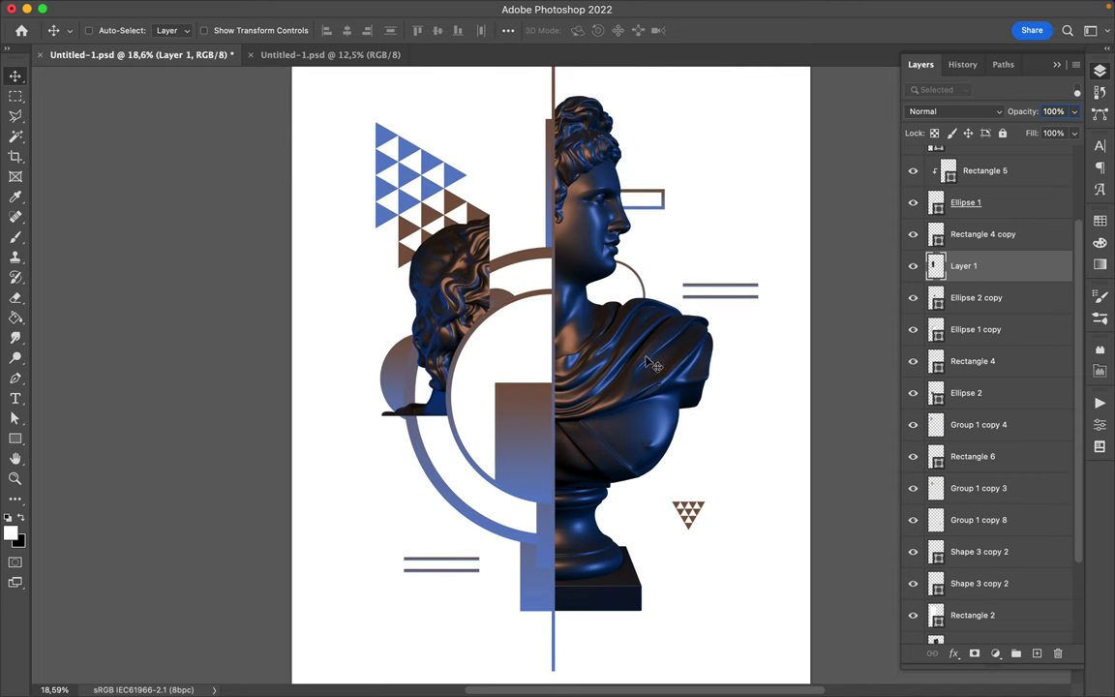
- Copy another bust slice to Layer 2, raise it, and move it lower
click(581, 329)
key(m)
key(m)
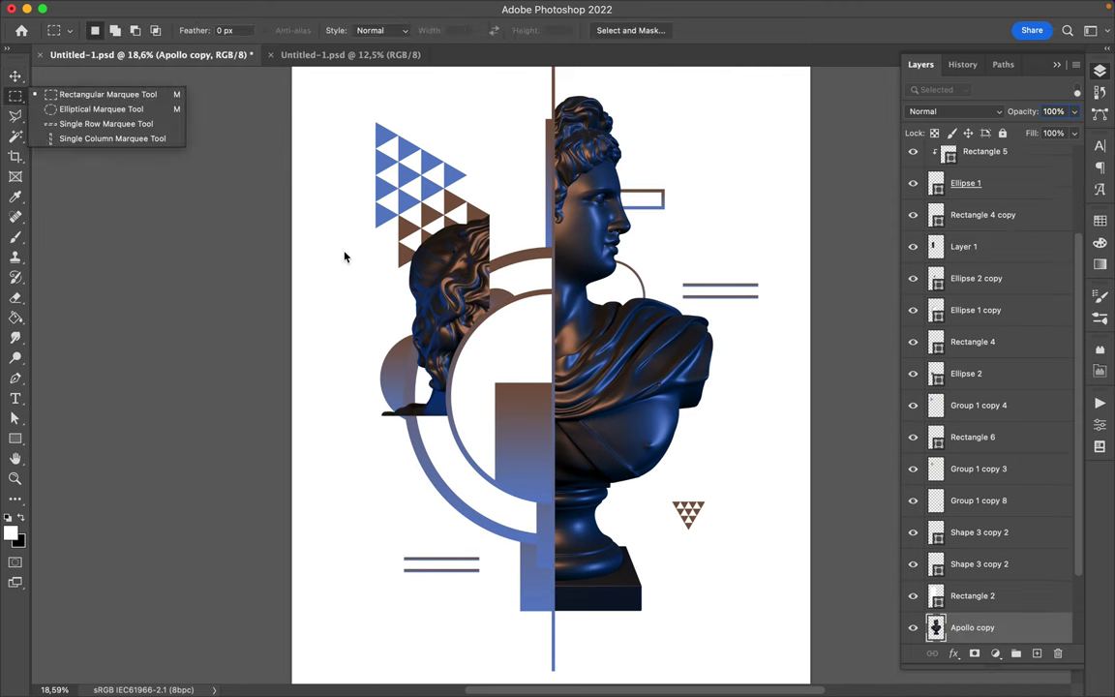
drag(334, 330, 558, 350)
key(ctrl+j)
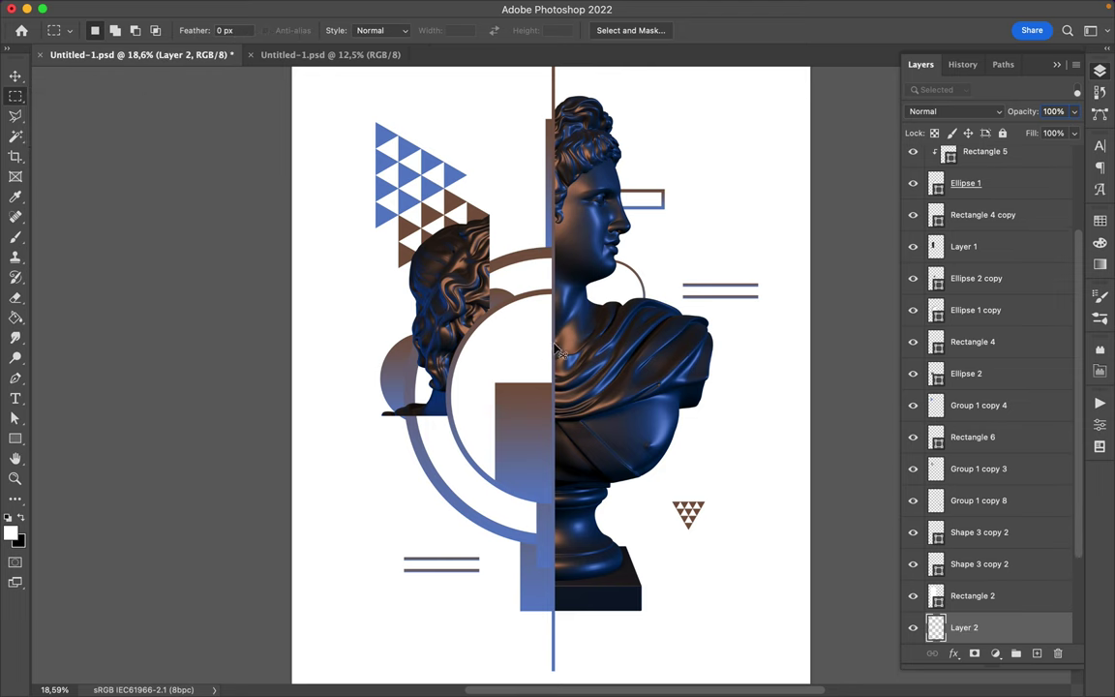
drag(1004, 237, 1004, 239)
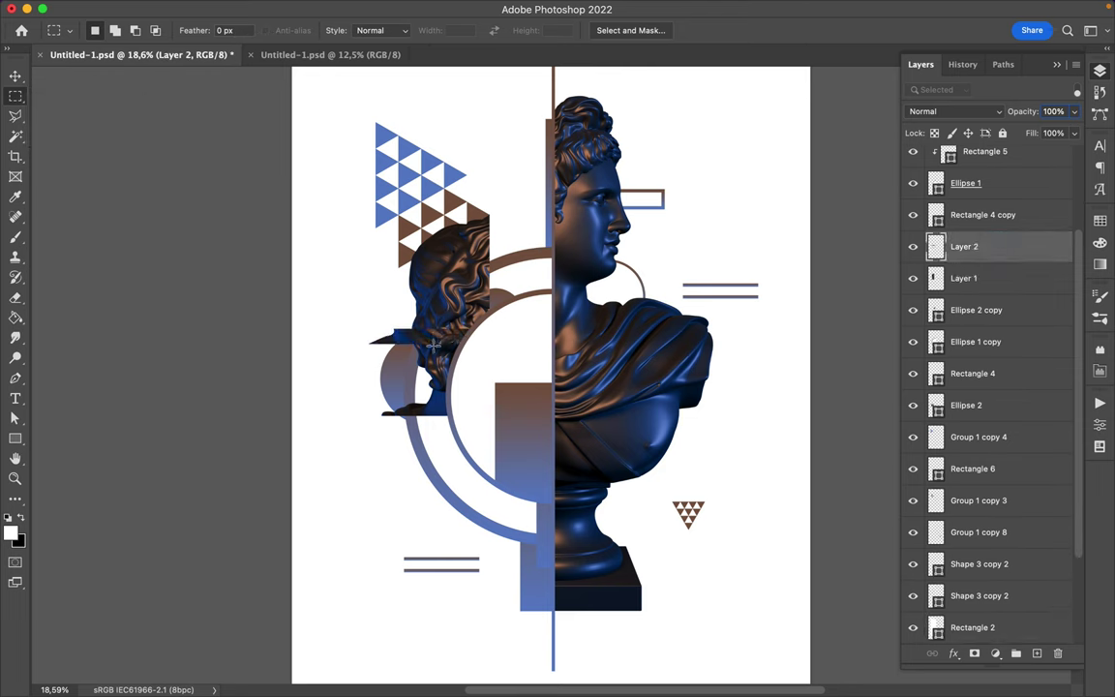
click(16, 77)
drag(426, 339, 385, 455)
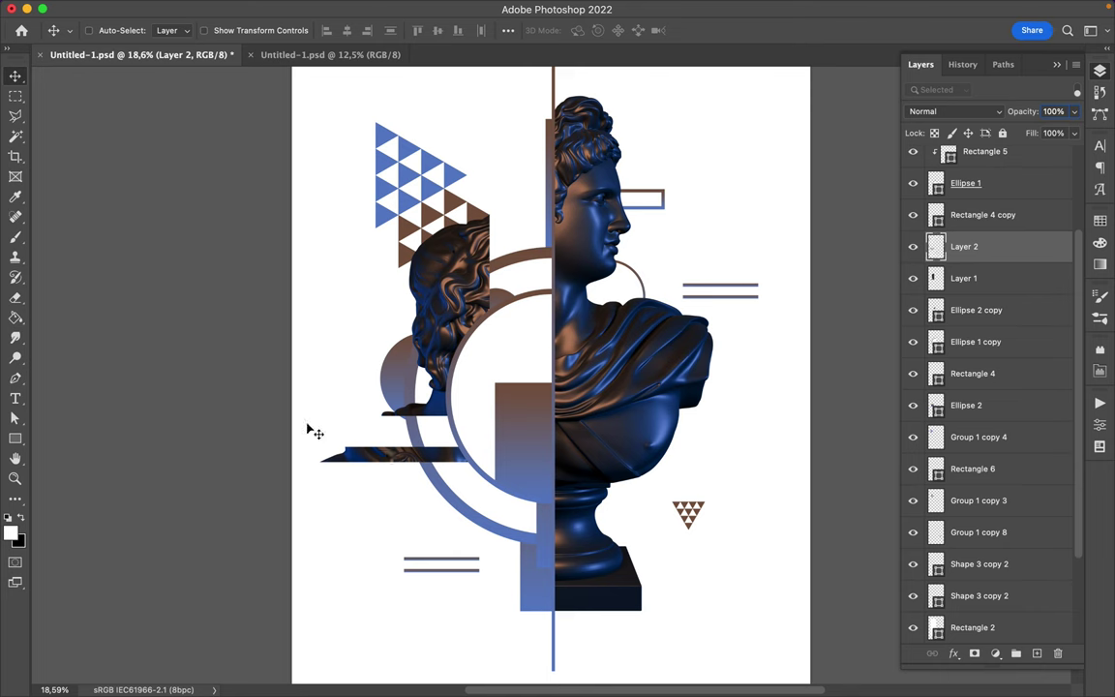
- Fine-tune the dark bust-slice strip's position beneath the small bust
key(m)
drag(307, 424, 354, 481)
key(ctrl+d)
key(v)
mouse_move(402, 461)
mouse_down()
mouse_move(444, 467)
mouse_move(438, 449)
mouse_up()
drag(399, 368, 395, 379)
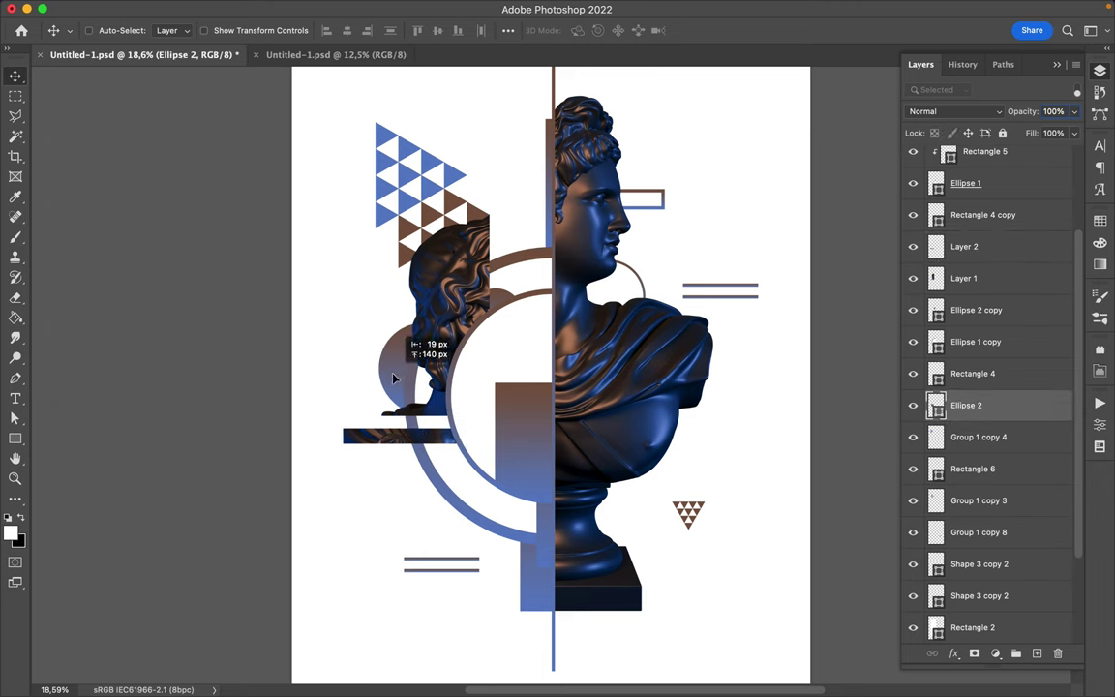
- Narrow the central gradient bar from its left edge
click(521, 431)
key(ctrl+t)
drag(494, 443, 507, 444)
key(Return)
- Place a half-size copy of the brown triangle cluster near the top
scroll(511, 450, up, 3)
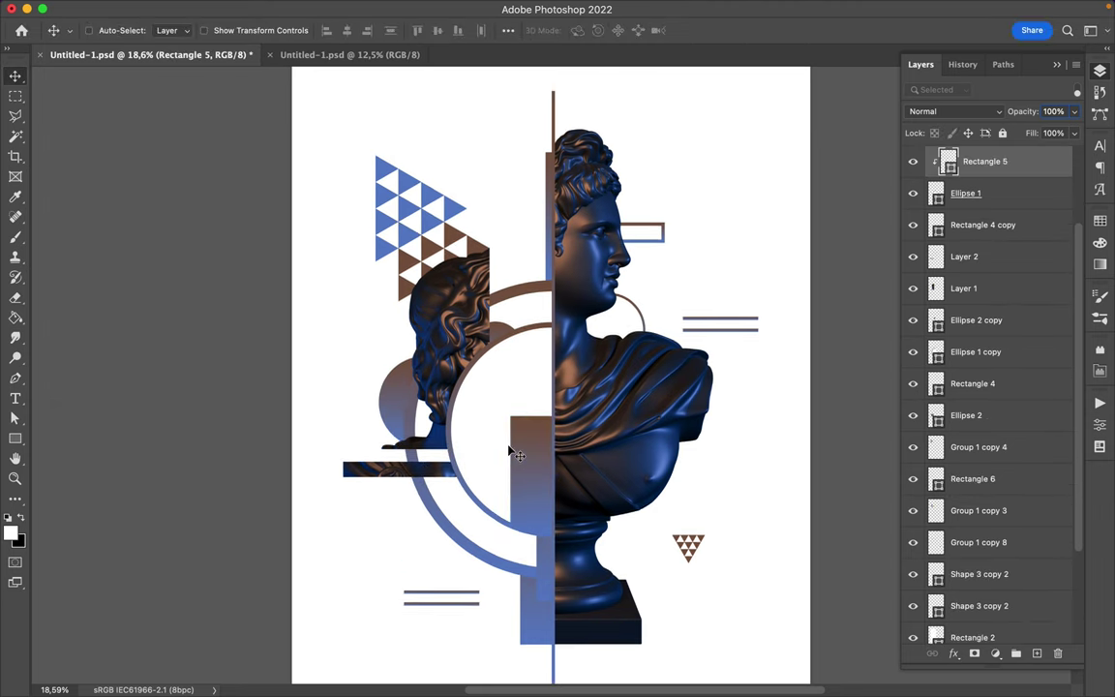
mouse_move(707, 551)
mouse_down()
mouse_move(538, 195)
mouse_move(520, 188)
mouse_up()
key(ctrl+t)
key(Return)
- Settle the small triangle copy at the top centre of the poster
drag(513, 118, 511, 112)
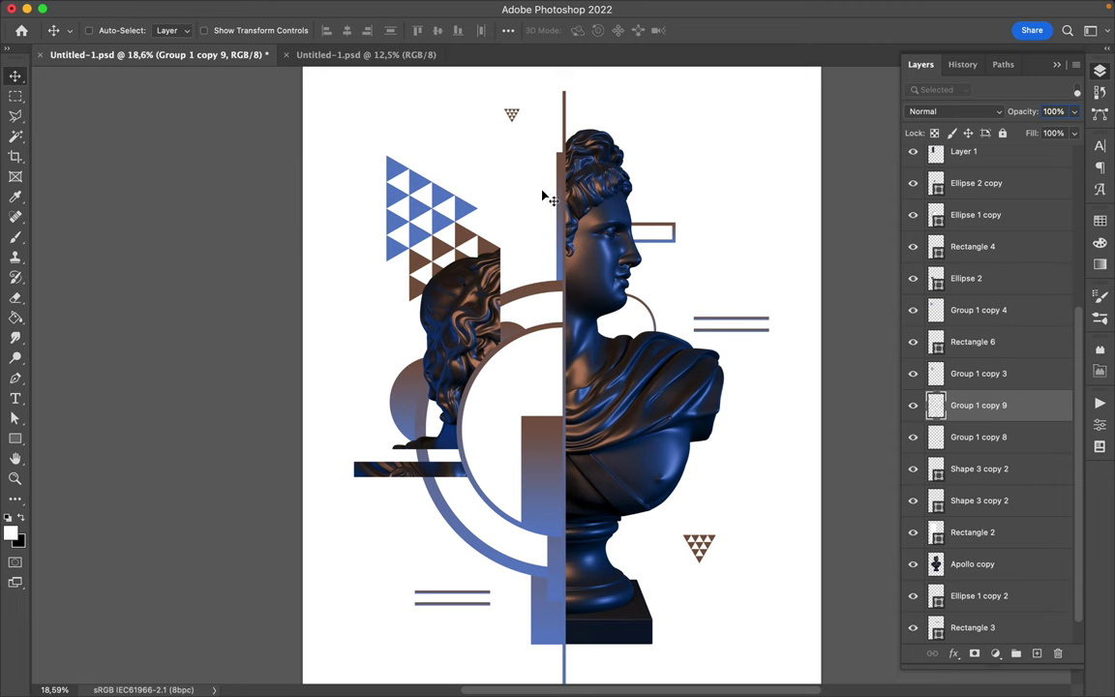
scroll(510, 112, up, 2)
drag(511, 161, 566, 114)
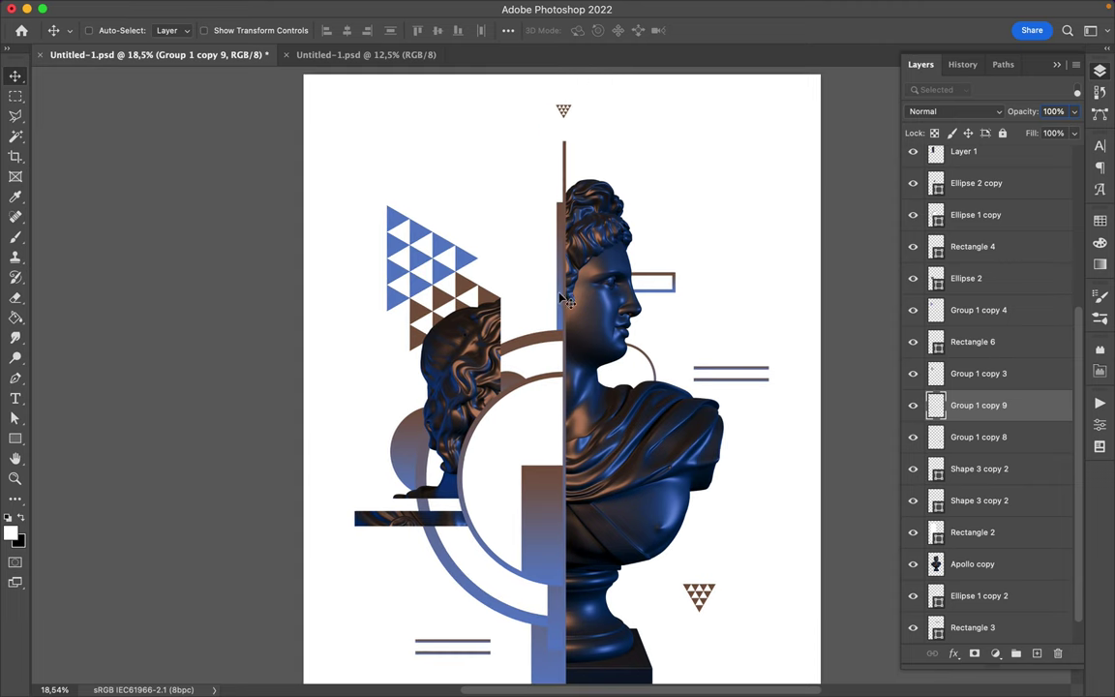
scroll(548, 282, down, 2)
scroll(548, 281, down, 2)
scroll(548, 282, down, 2)
- Copy both triangle groups to the bottom centre, resize and nudge up, then draw a lower-left rectangle
ctrl+click(463, 242)
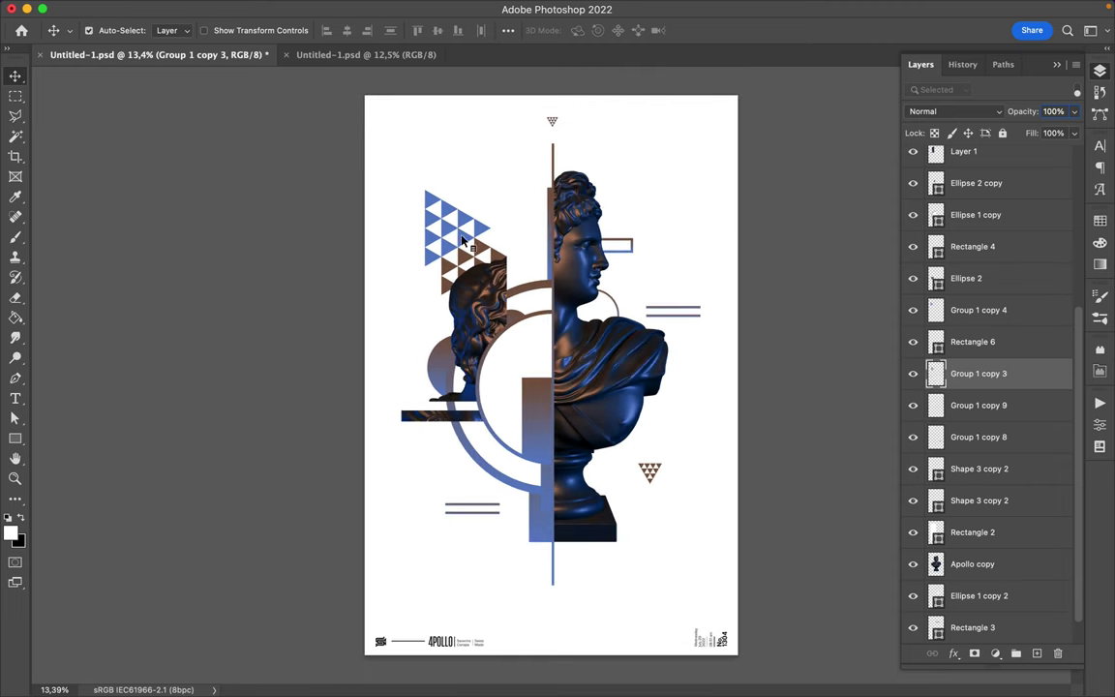
shift+click(463, 242)
mouse_move(465, 242)
mouse_down()
mouse_move(544, 566)
mouse_move(558, 555)
mouse_move(584, 588)
mouse_up()
key(ctrl+t)
key(Return)
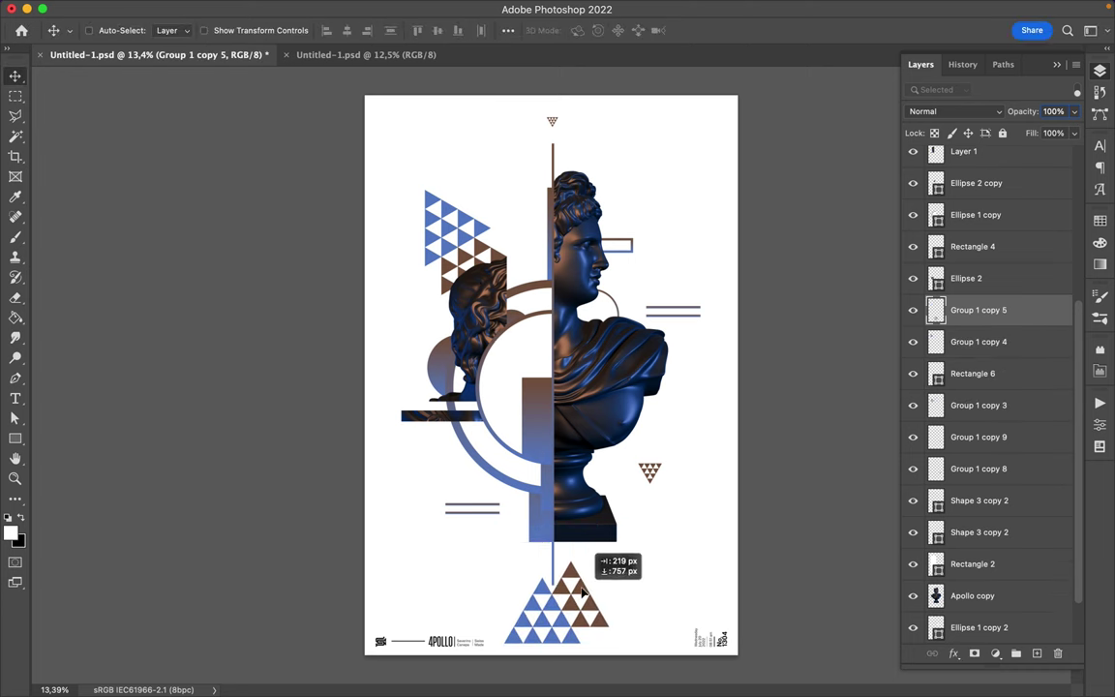
key(shift+Up)
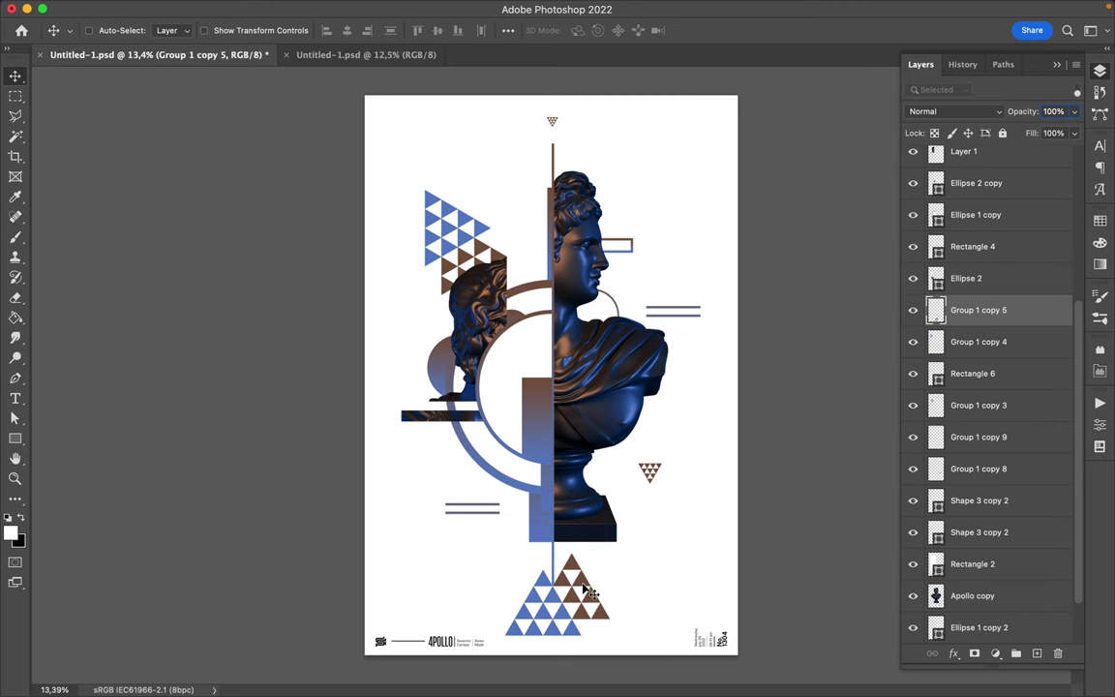
key(u)
drag(375, 433, 524, 469)
- Make Rectangle 7 982 px tall and position it over the large ring's lower left
drag(375, 469, 348, 486)
key(super+z)
drag(449, 488, 455, 481)
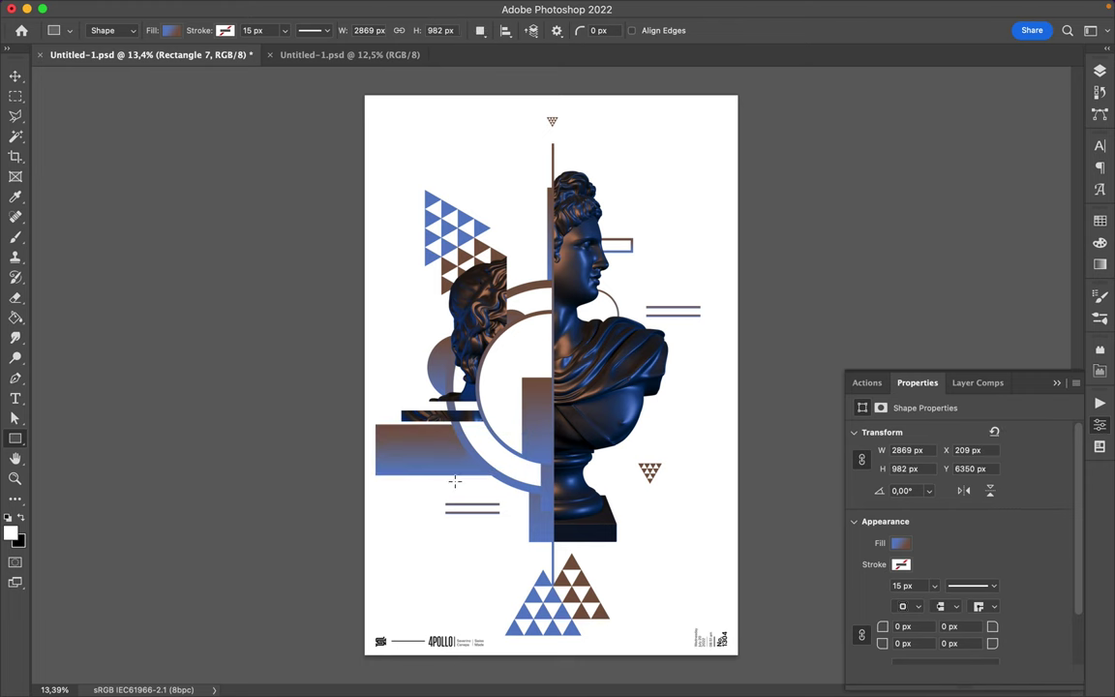
key(v)
drag(421, 450, 419, 449)
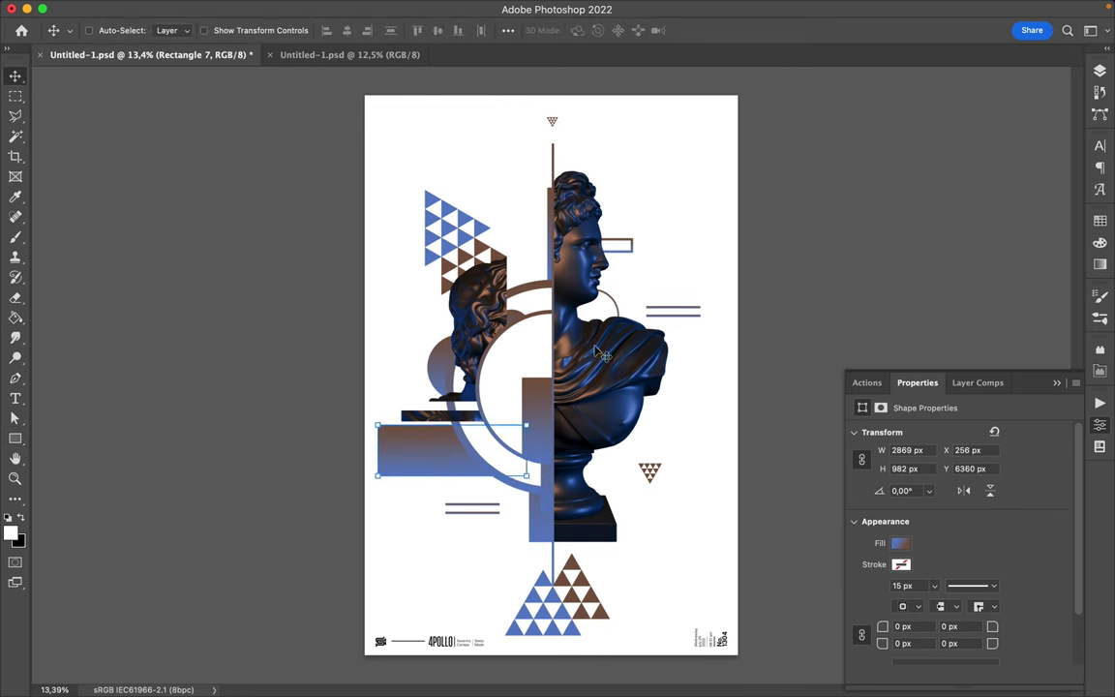
key(ctrl+plus)
scroll(539, 221, up, 3)
scroll(539, 221, up, 3)
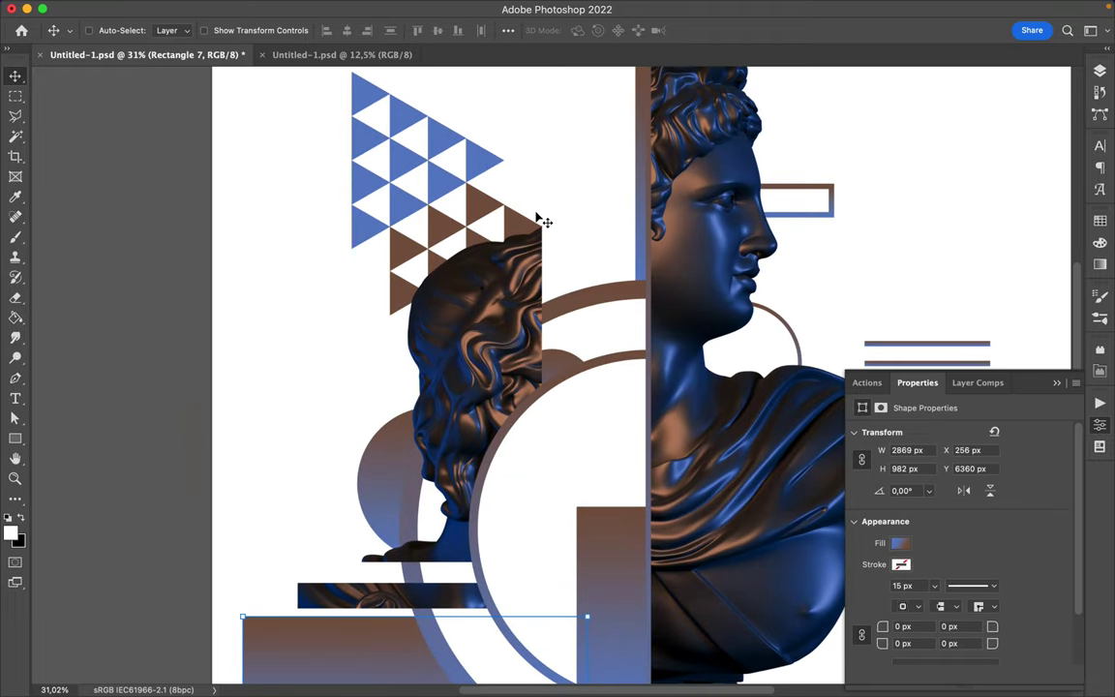
- Nudge and drag the upper triangle pattern further left above the small bust
scroll(540, 220, up, 3)
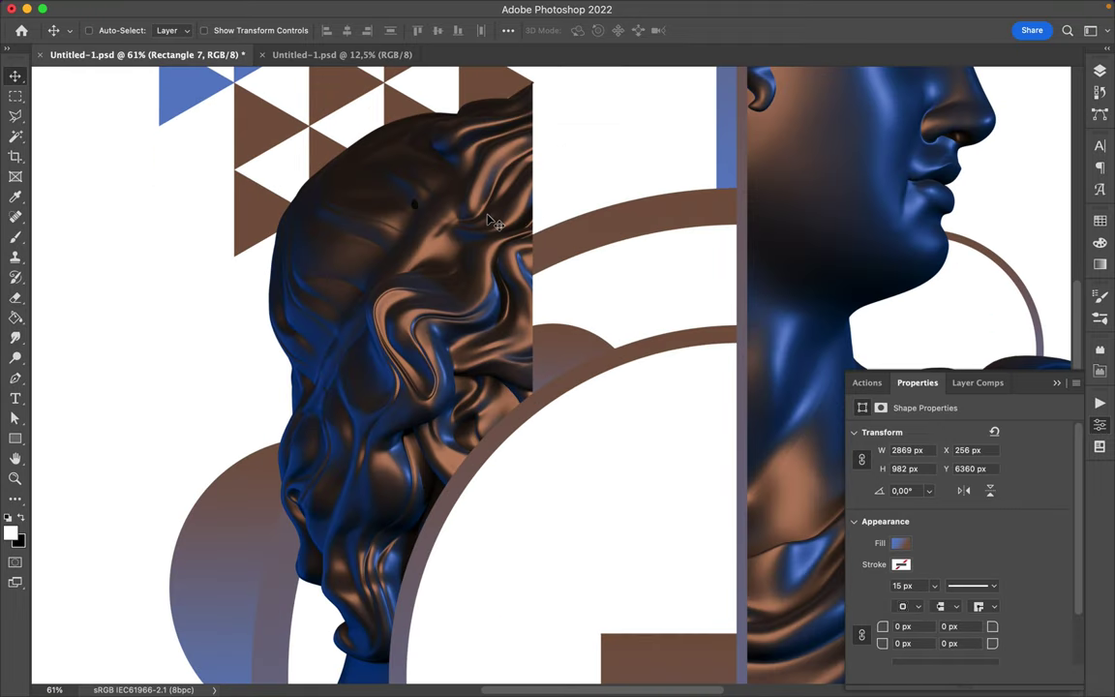
scroll(494, 222, up, 5)
scroll(488, 219, down, 2)
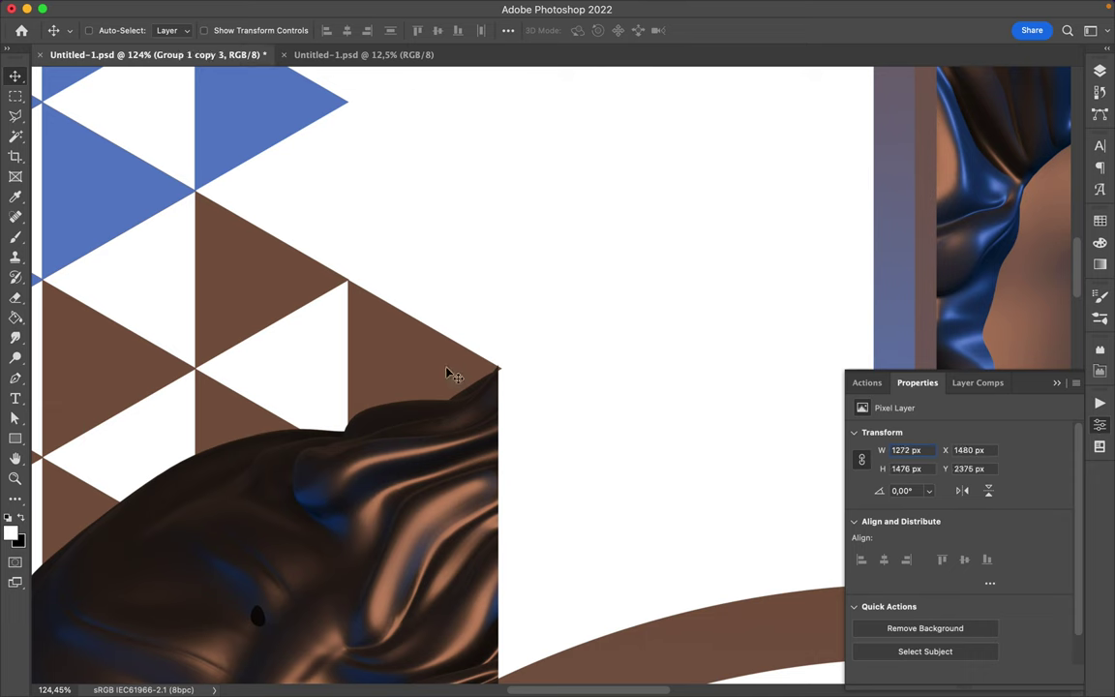
key(Left)
key(Left)
key(Left)
key(Up)
key(Up)
key(Up)
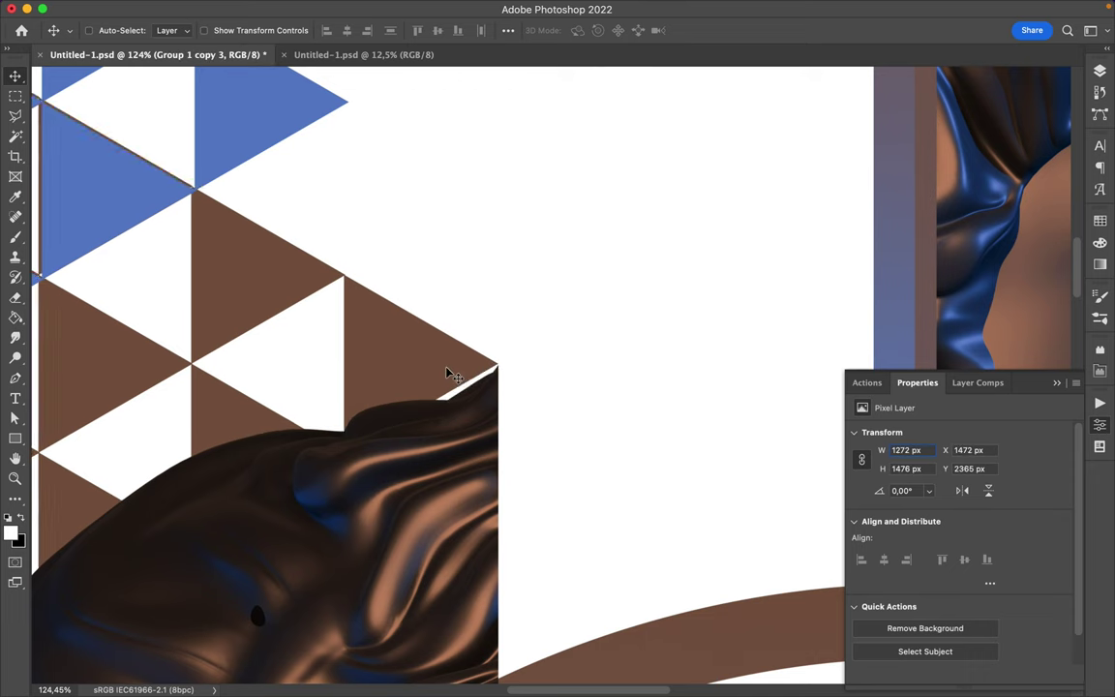
drag(447, 374, 464, 355)
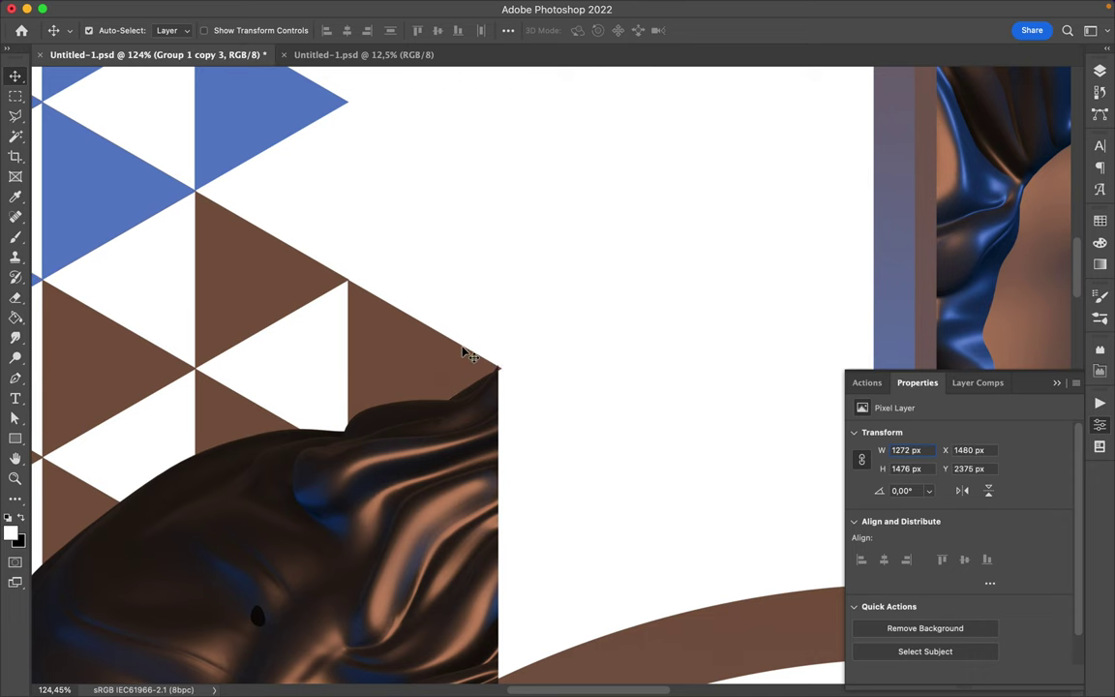
key(super+0)
super+click(484, 310)
drag(496, 310, 523, 287)
key(super+z)
shift+super+click(437, 241)
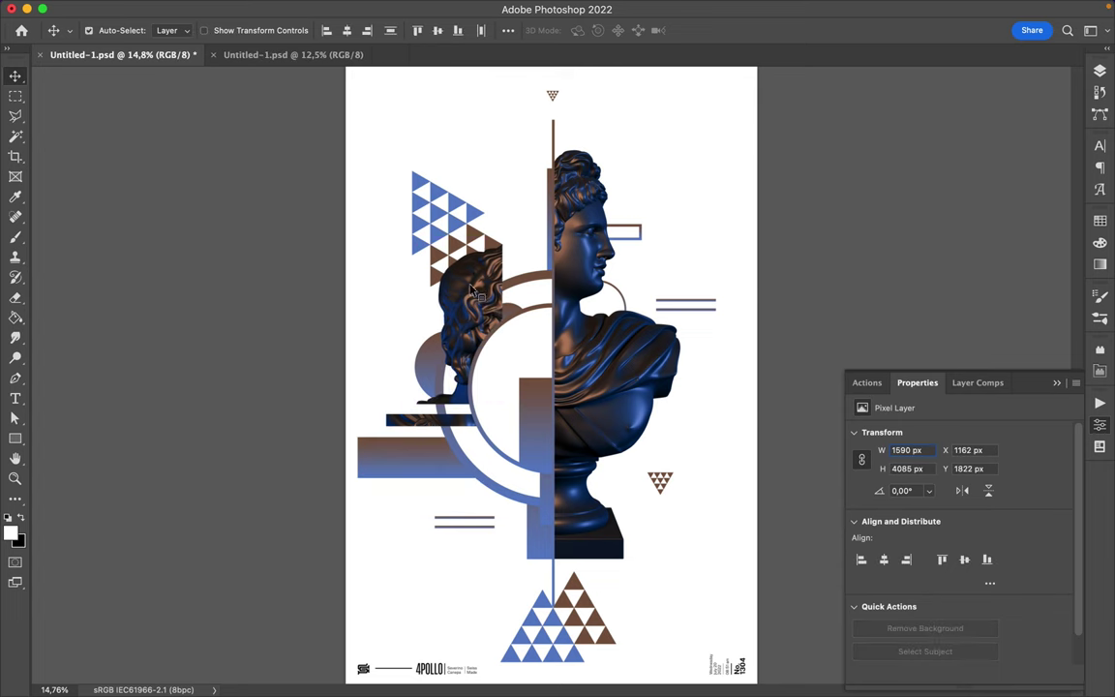
drag(455, 236, 456, 237)
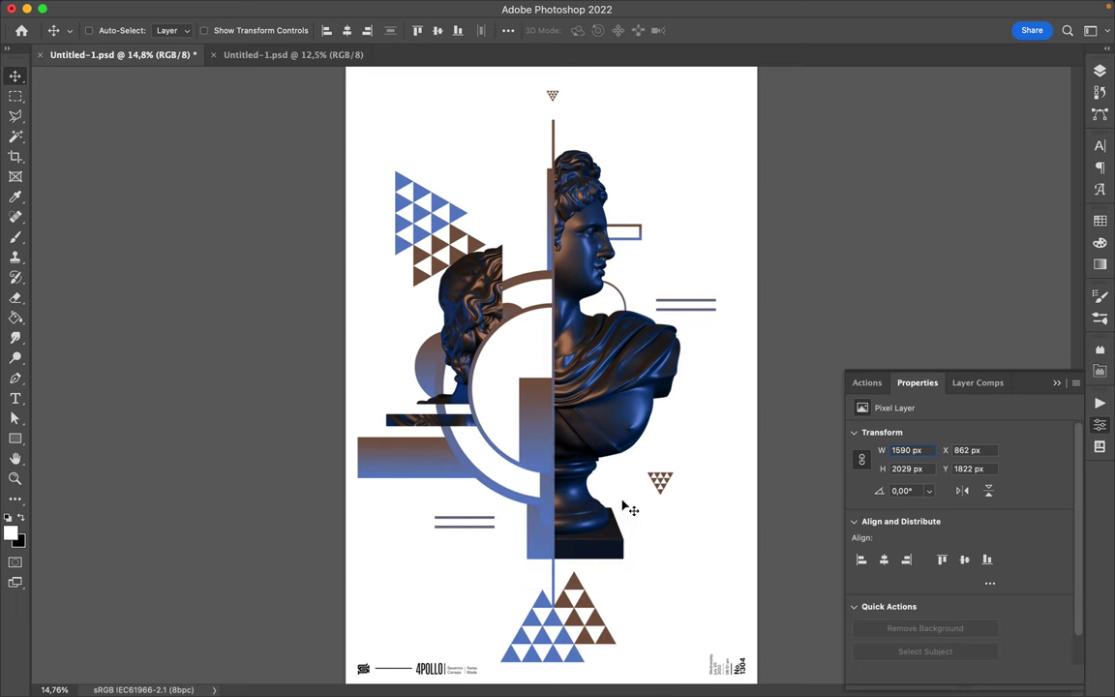
- Draw Rectangle 8, a 1664 × 83 px bar filled white, across the bust's chest
click(15, 439)
click(68, 426)
drag(441, 395, 677, 407)
click(165, 30)
click(114, 55)
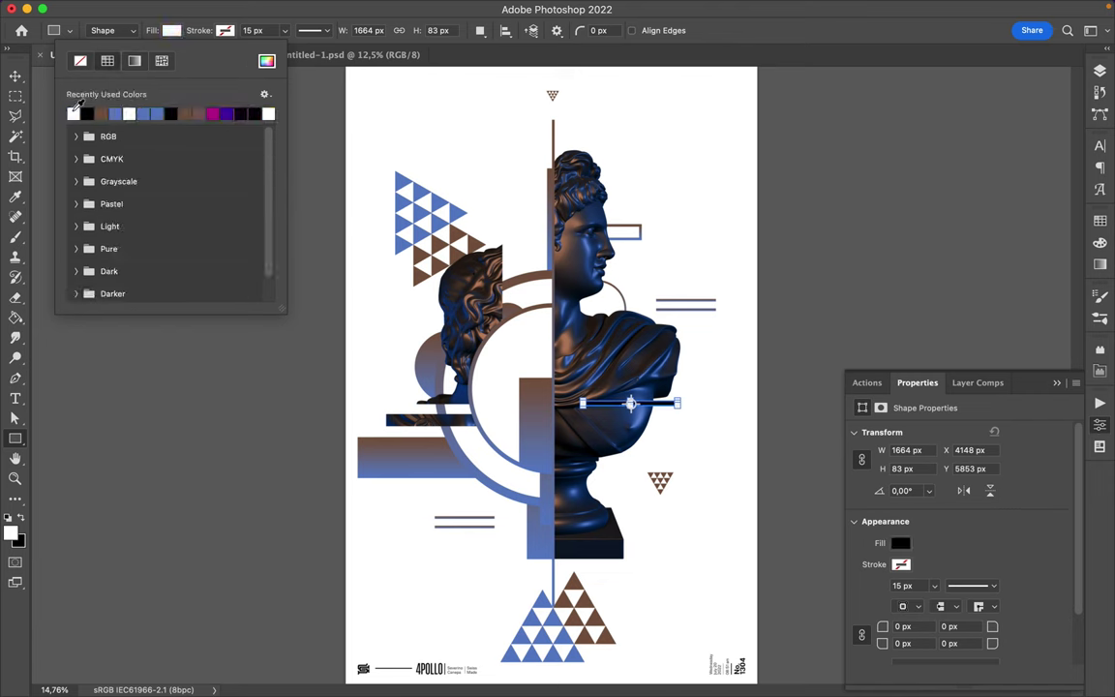
click(79, 107)
key(v)
key(u)
click(774, 386)
key(Escape)
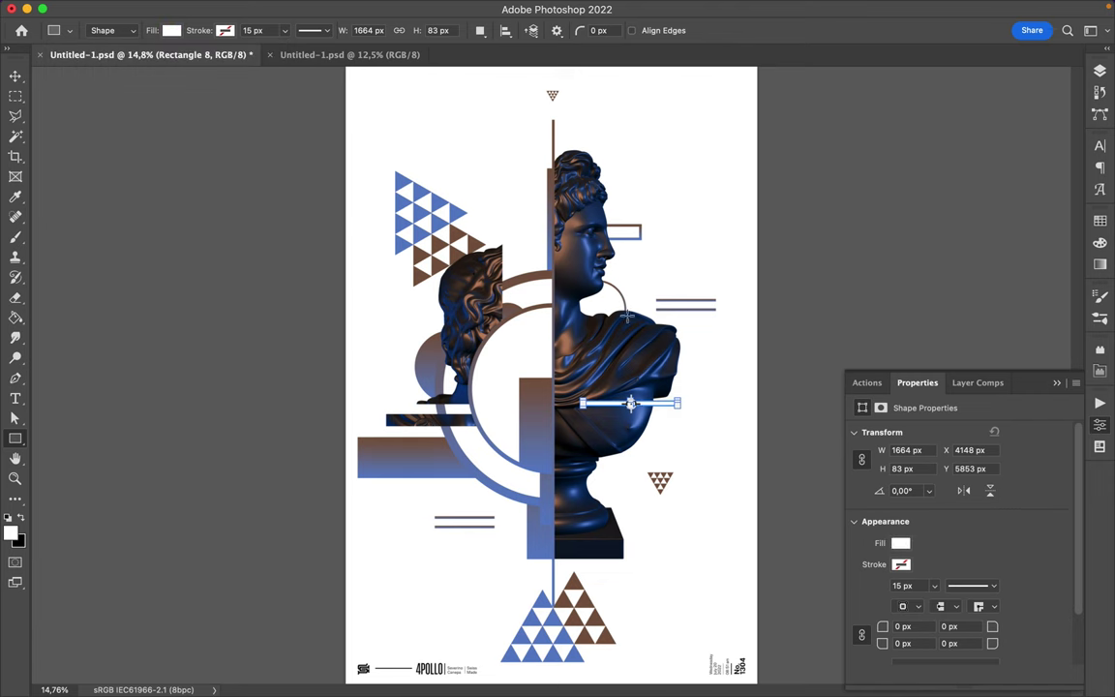
key(v)
key(u)
key(v)
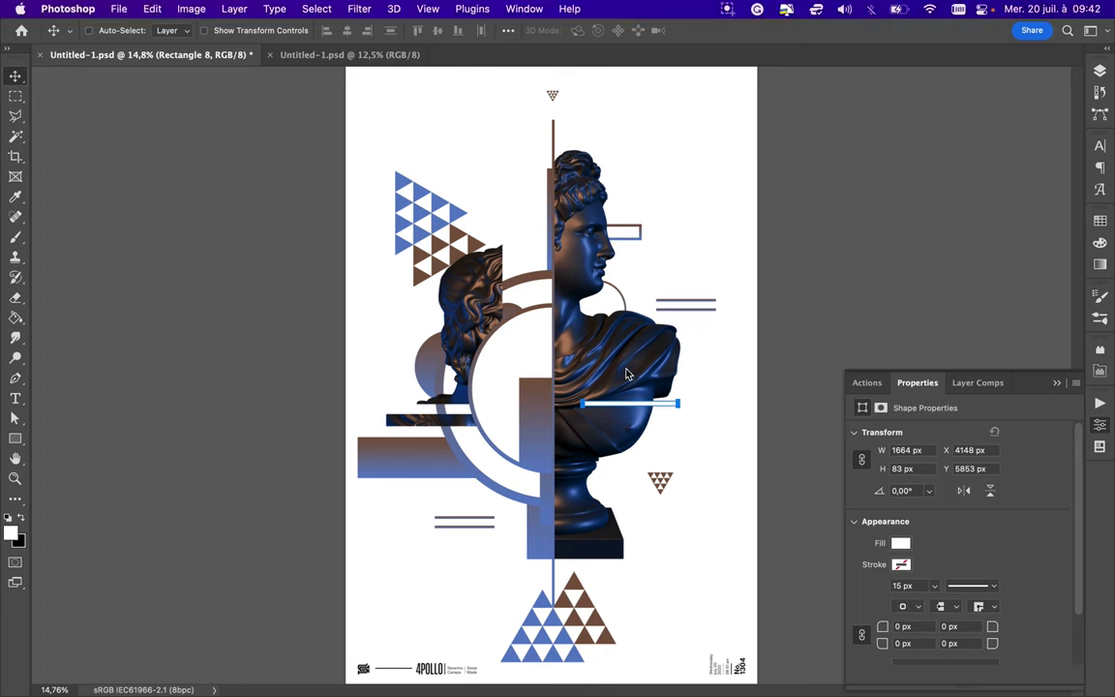
- Duplicate the outline frame beside the large bust, widen it, and save the poster
mouse_move(641, 243)
mouse_down()
mouse_move(704, 358)
mouse_move(650, 528)
mouse_up()
key(ctrl+t)
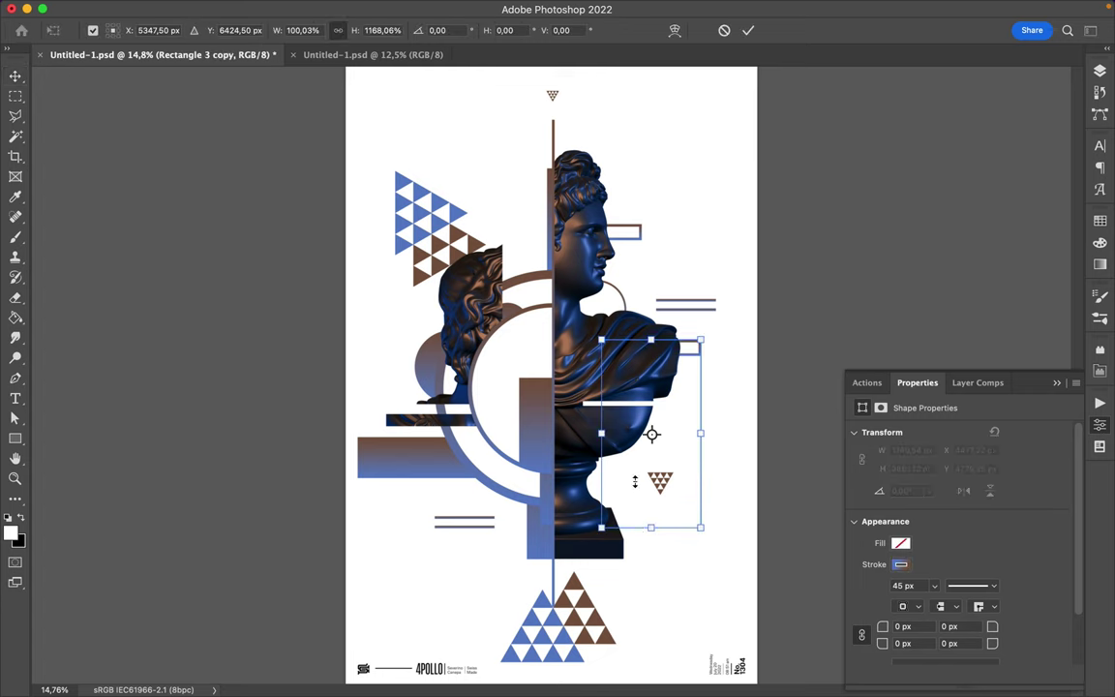
drag(601, 434, 578, 434)
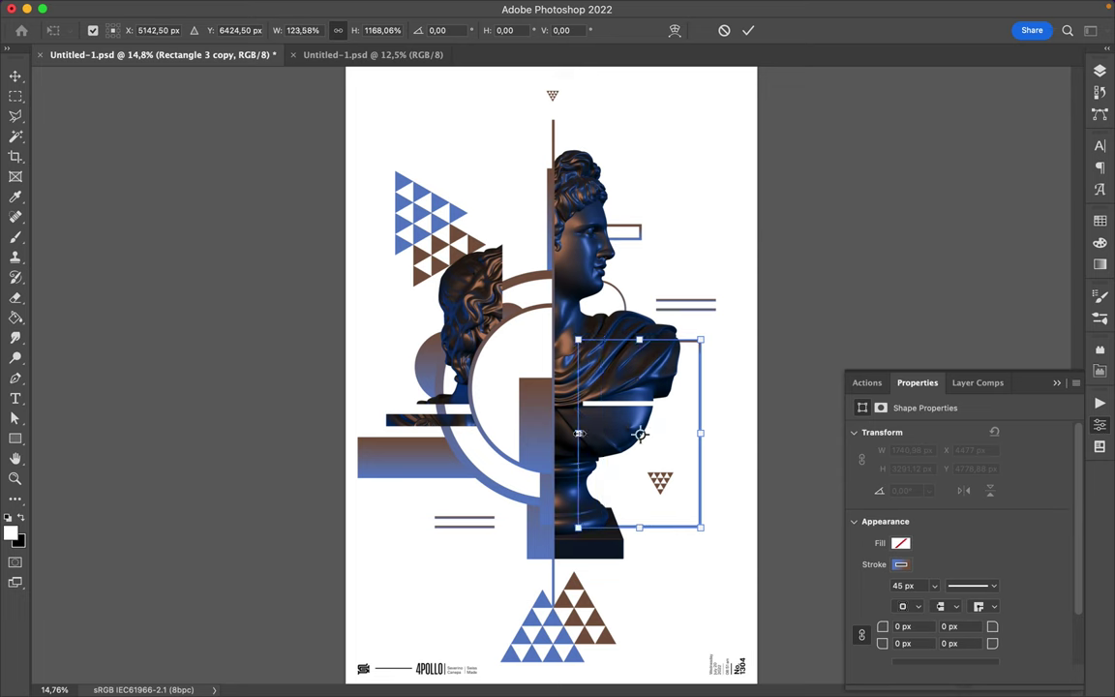
key(Return)
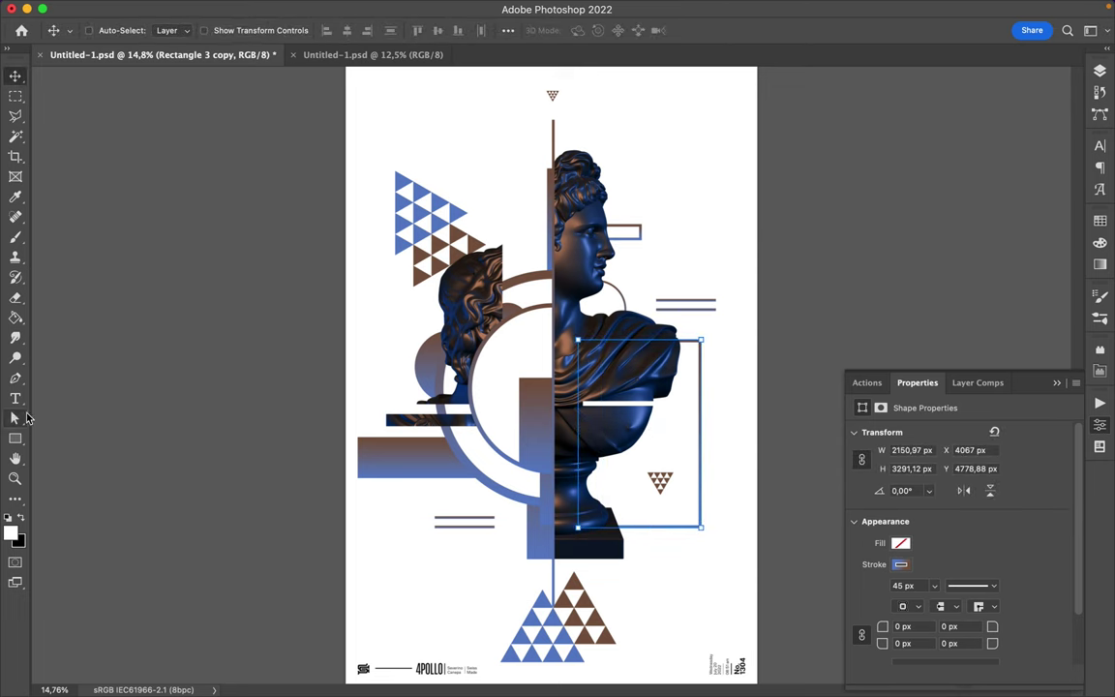
click(25, 418)
key(cmd+s)
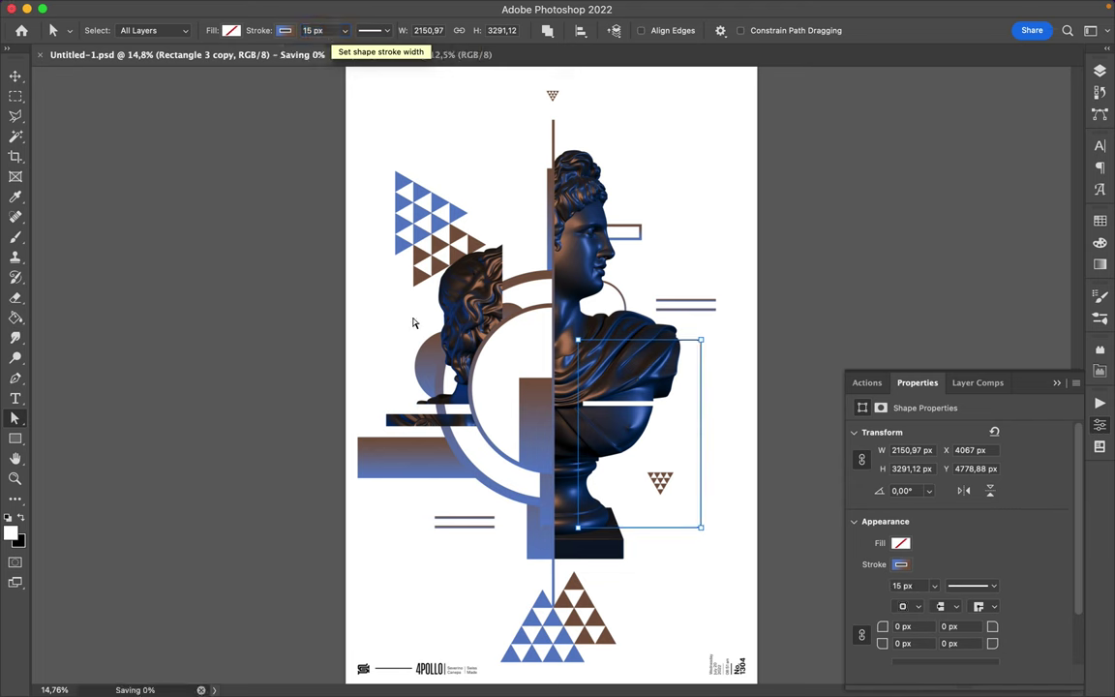
- Duplicate the white bar to a new spot and copy a bust area onto a new layer
click(728, 10)
click(769, 452)
key(v)
mouse_move(619, 402)
mouse_down()
mouse_move(637, 427)
mouse_move(494, 484)
mouse_move(581, 111)
mouse_up()
key(super+t)
key(Return)
key(super+e)
- Raise Layer 3 in the stack and move its bust strip into the central ring
key(F7)
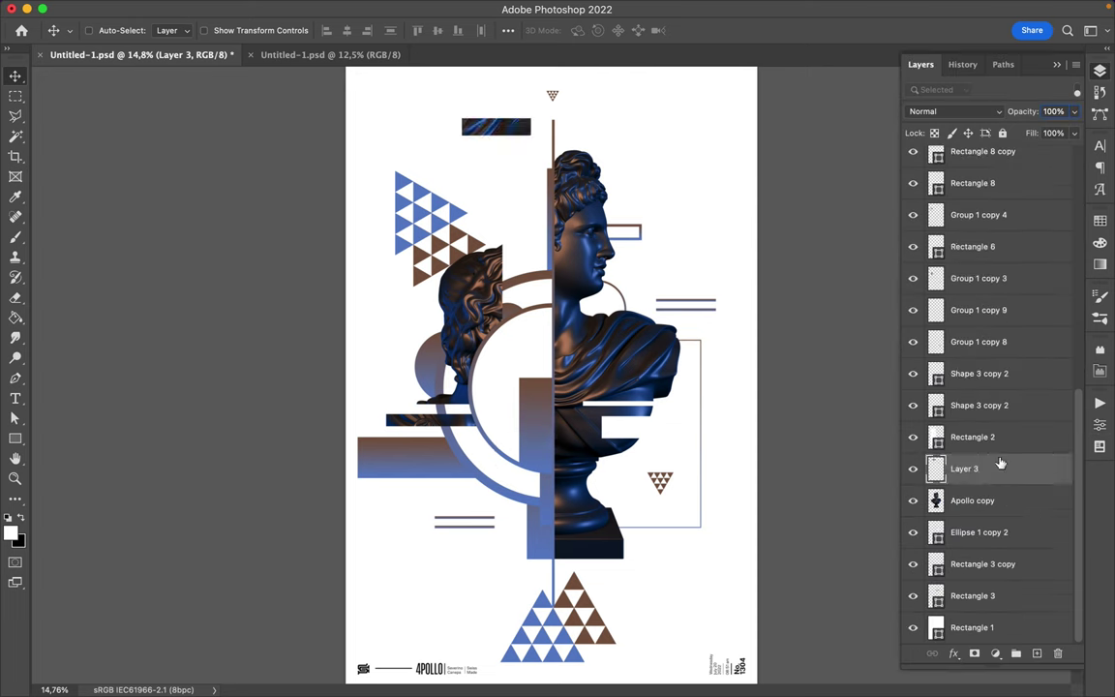
mouse_move(968, 182)
mouse_down()
mouse_move(973, 301)
mouse_move(968, 203)
mouse_up()
key(super+t)
key(Return)
mouse_move(513, 341)
mouse_down()
mouse_move(531, 472)
mouse_move(530, 363)
mouse_up()
- Place a small outline frame copy left of the ring
click(531, 404)
scroll(542, 426, down, 3)
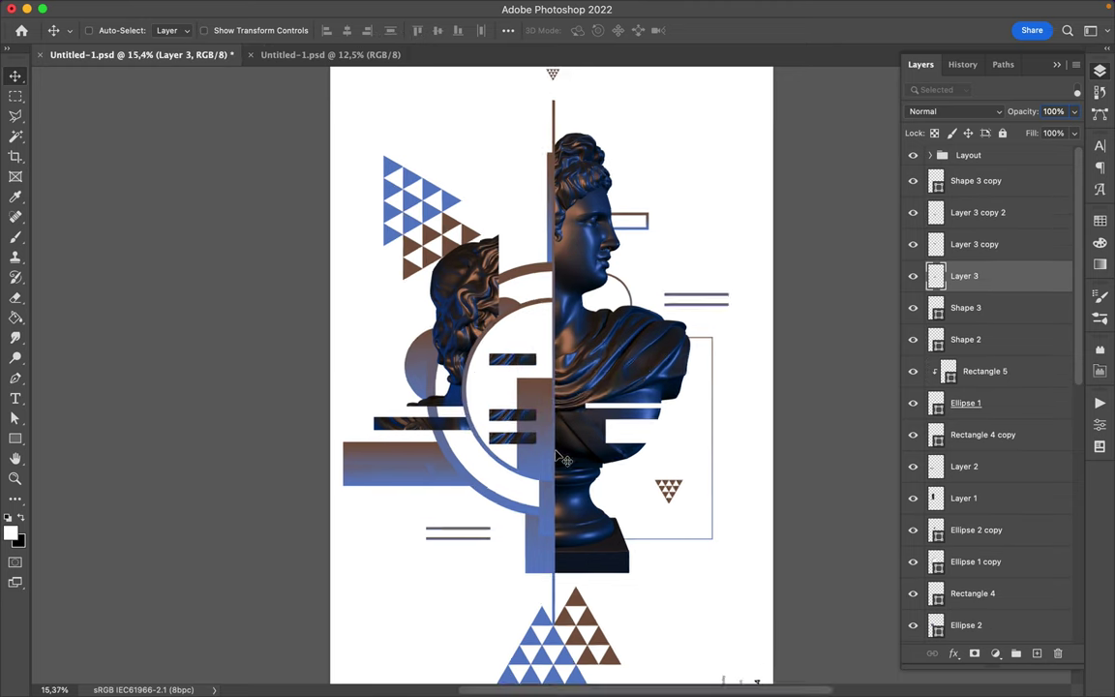
mouse_move(680, 459)
mouse_down()
mouse_move(632, 501)
mouse_move(448, 311)
mouse_move(476, 318)
mouse_up()
- Shrink the bottom triangle pattern slightly
click(566, 577)
key(ctrl+t)
drag(607, 622, 592, 607)
key(Return)
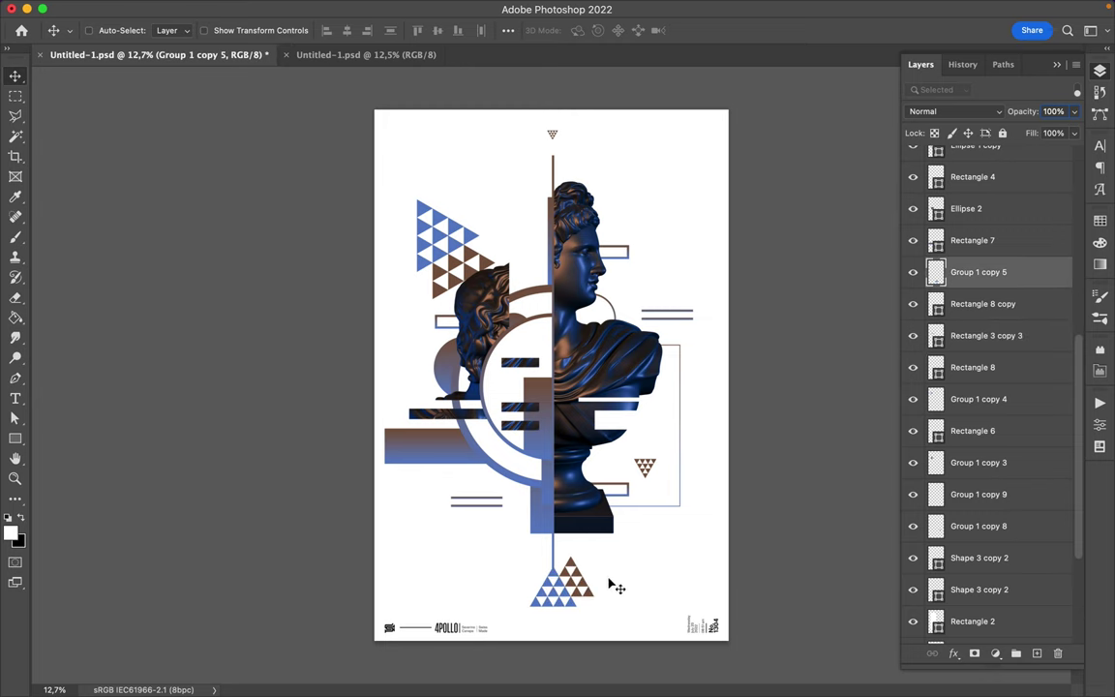
- Save the completed Apollo poster document with Ctrl+S
key(ctrl+s)
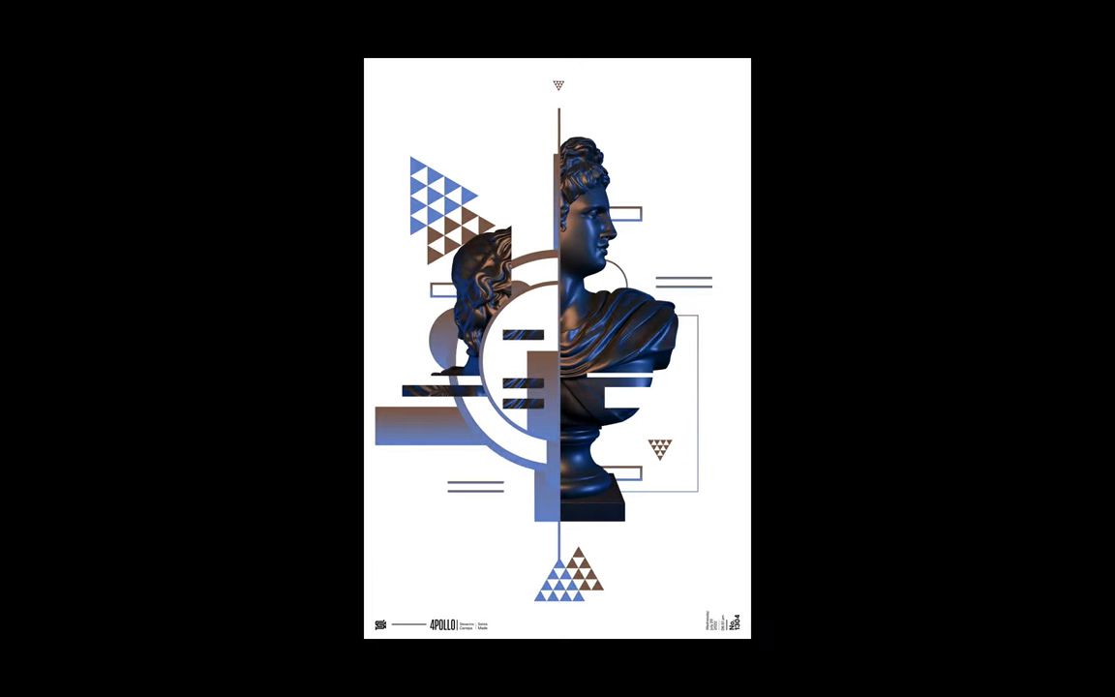